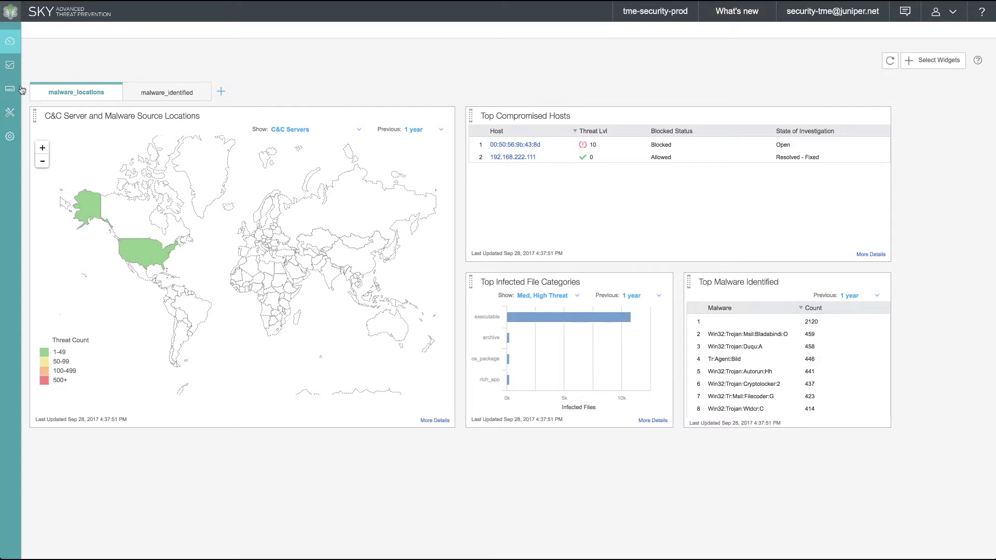
Open the Enrolled Devices page listing the srx1500 device on the premium tier
{"action": "left_click", "coordinate": [42, 91]}
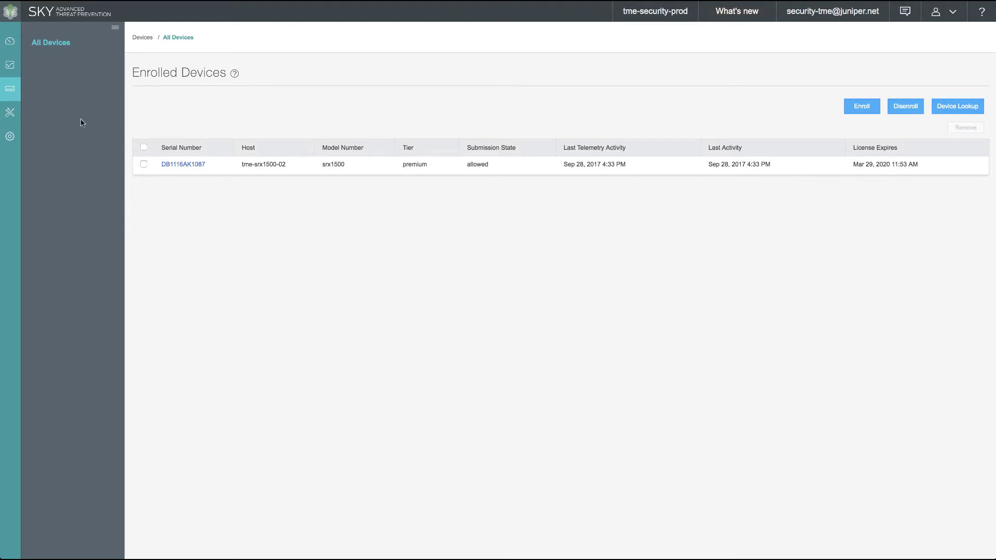
{"action": "mouse_move", "coordinate": [13, 66]}
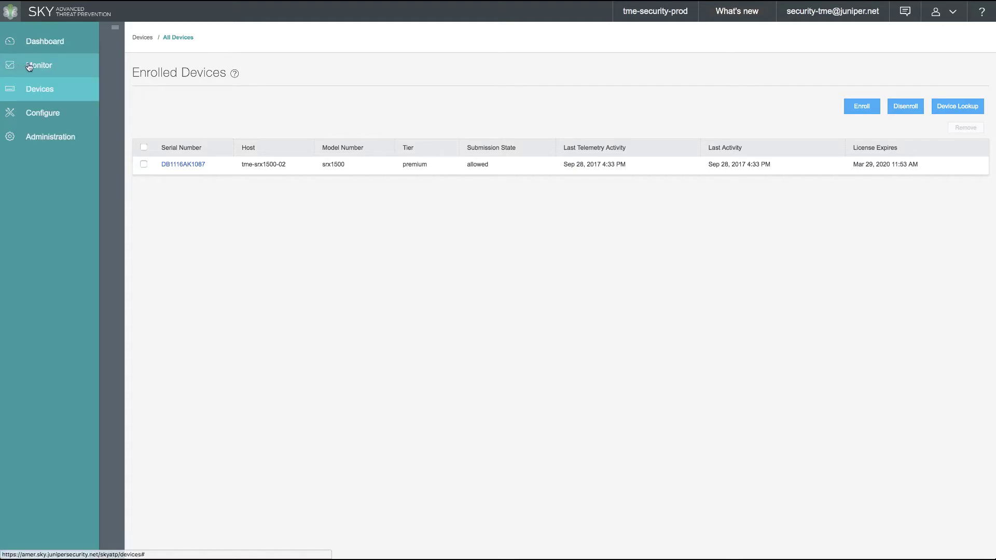
Show Monitor > Hosts and expand the File Scanning and Email Quarantine report sections
{"action": "left_click", "coordinate": [37, 65]}
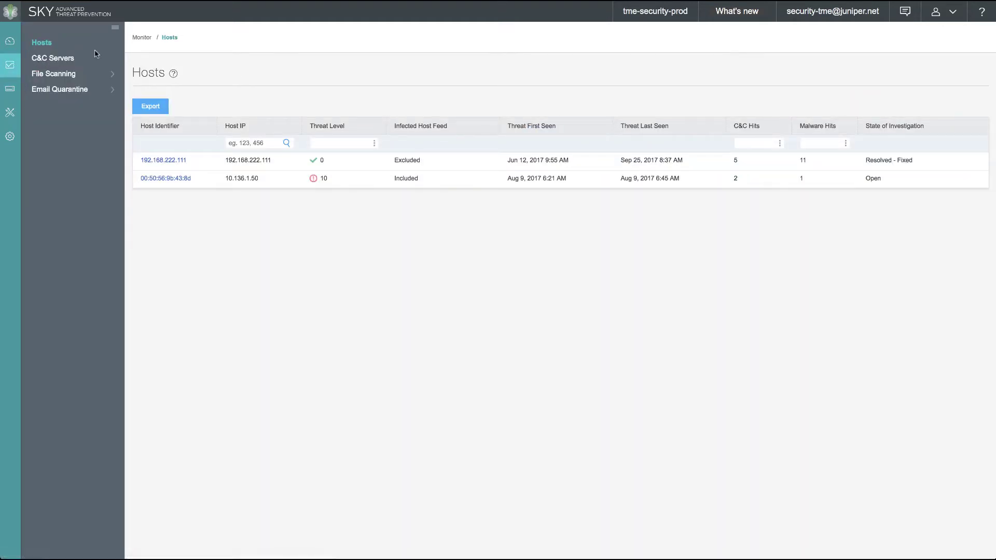
{"action": "left_click", "coordinate": [64, 78]}
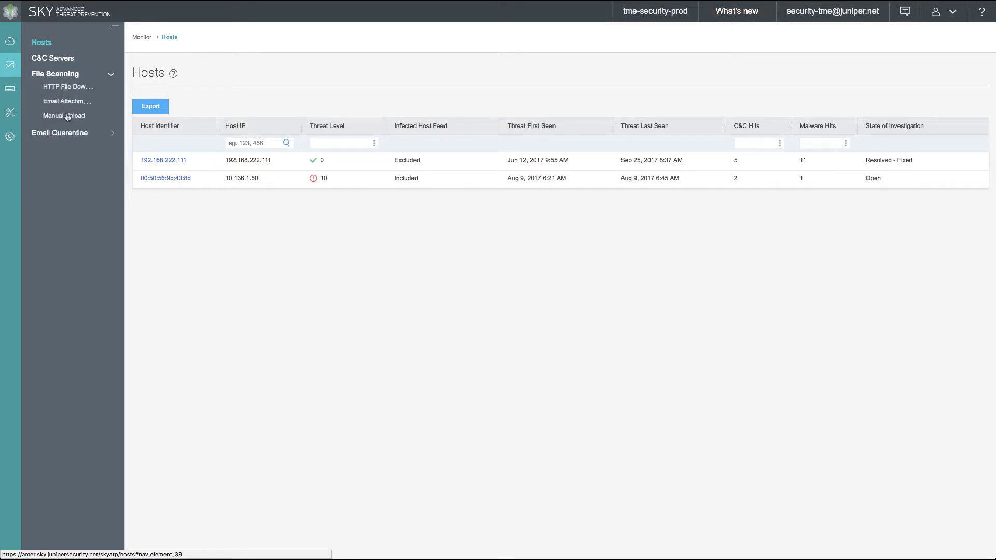
{"action": "left_click", "coordinate": [68, 137]}
Review the SMTP Quarantine Summary View: 5981 emails scanned, 1934 quarantined, 4047 permitted
{"action": "left_click", "coordinate": [70, 148]}
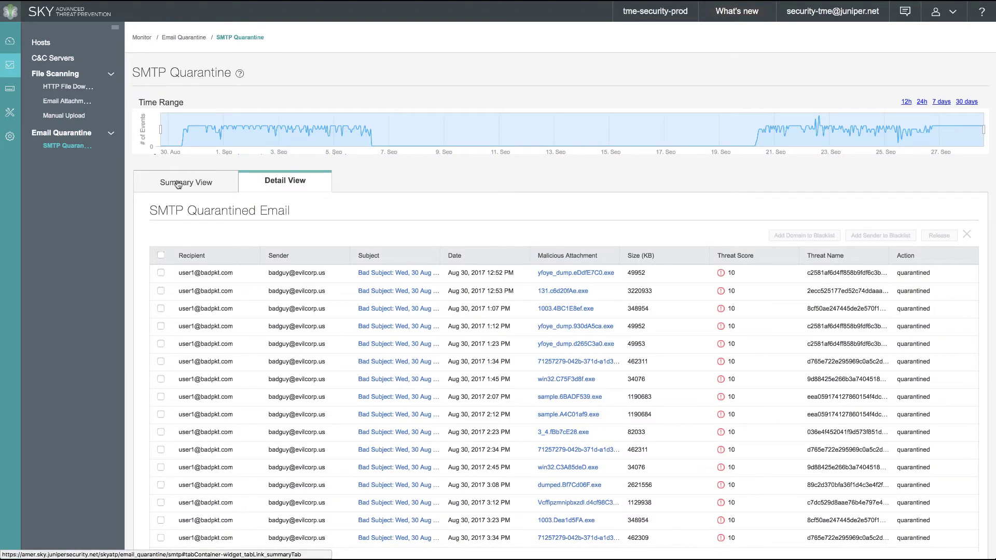
{"action": "left_click", "coordinate": [177, 185]}
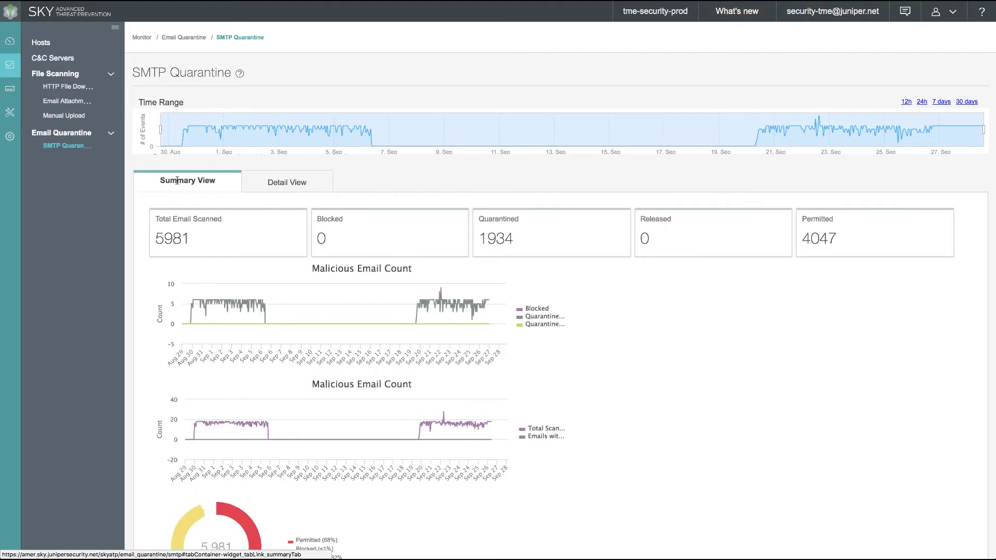
{"action": "scroll", "coordinate": [137, 230], "scroll_direction": "down", "scroll_amount": 2}
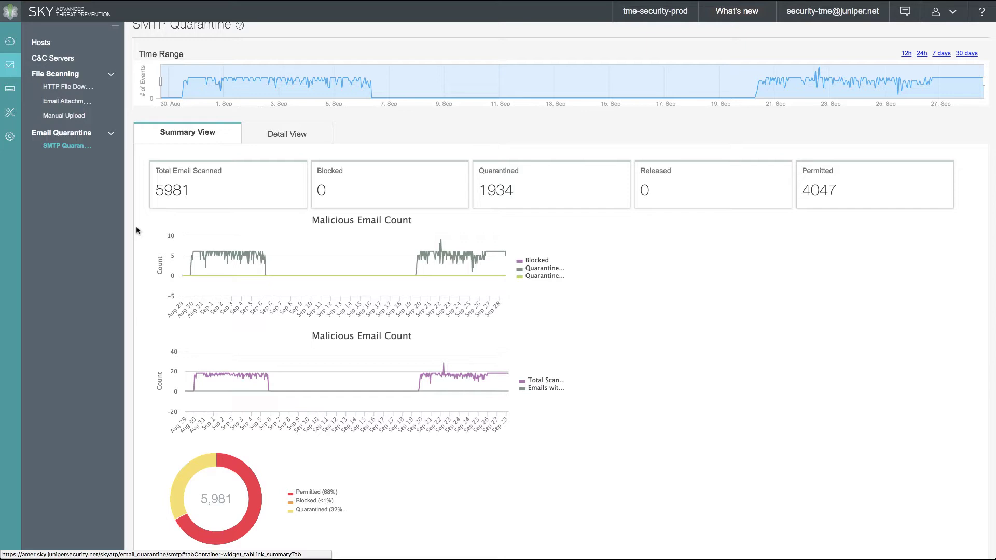
{"action": "scroll", "coordinate": [136, 225], "scroll_direction": "up", "scroll_amount": 2}
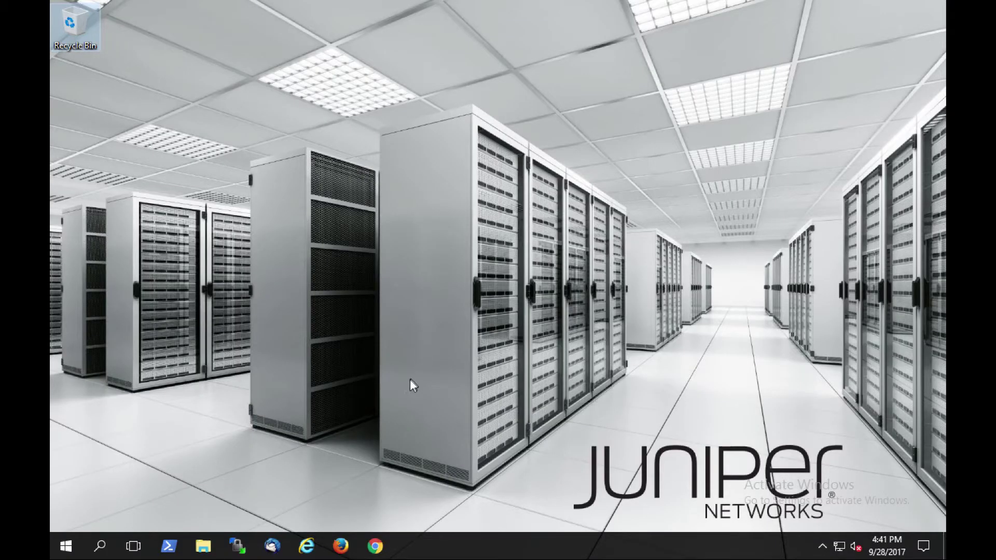
In Thunderbird, open the 11:22:01 SkyATP Quarantine Email notice in its own window
{"action": "left_click", "coordinate": [273, 546]}
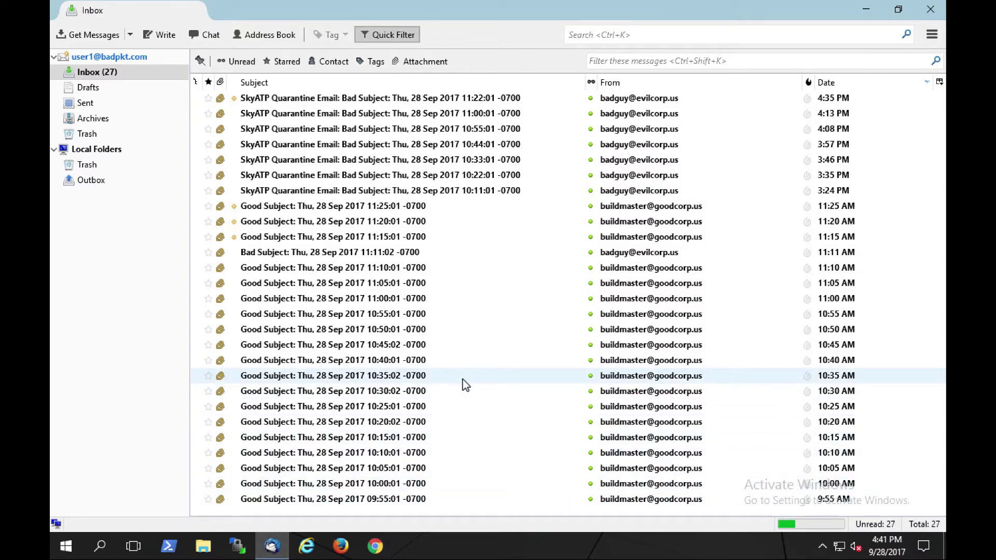
{"action": "left_click", "coordinate": [370, 208]}
{"action": "double_click", "coordinate": [368, 98]}
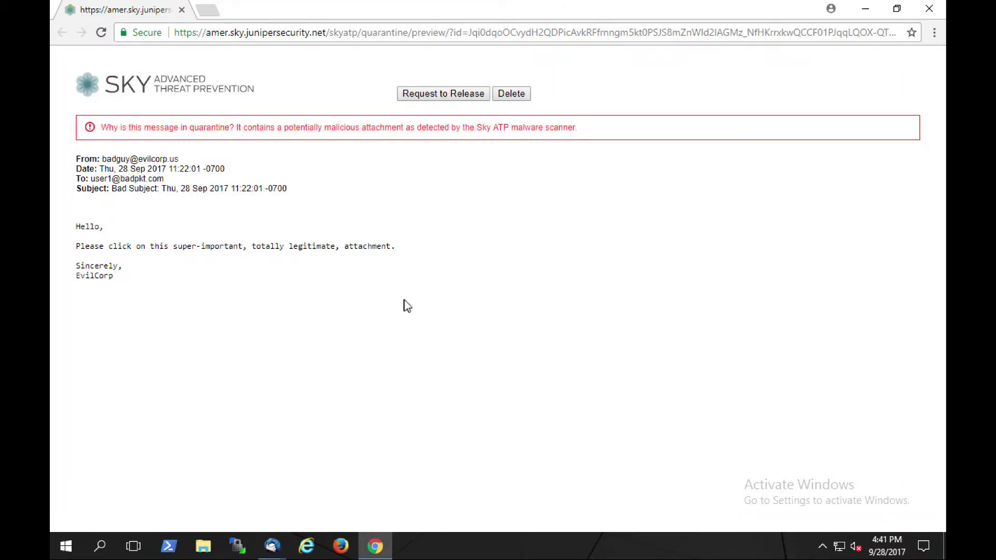
Request release of the quarantined Bad Subject email from the preview page
{"action": "left_click", "coordinate": [443, 94]}
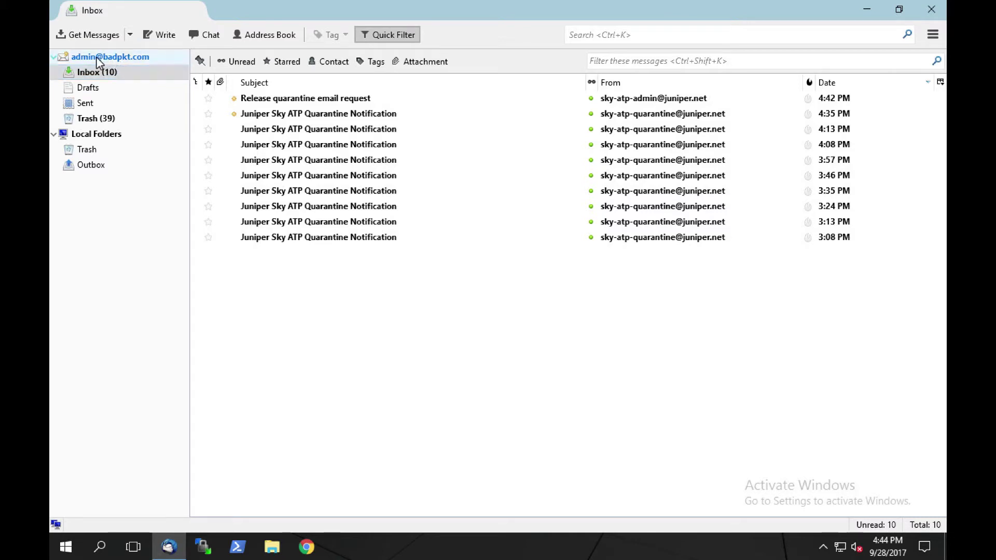
Read the 4:35 PM quarantine notification, then select the Release quarantine email request message
{"action": "double_click", "coordinate": [262, 118]}
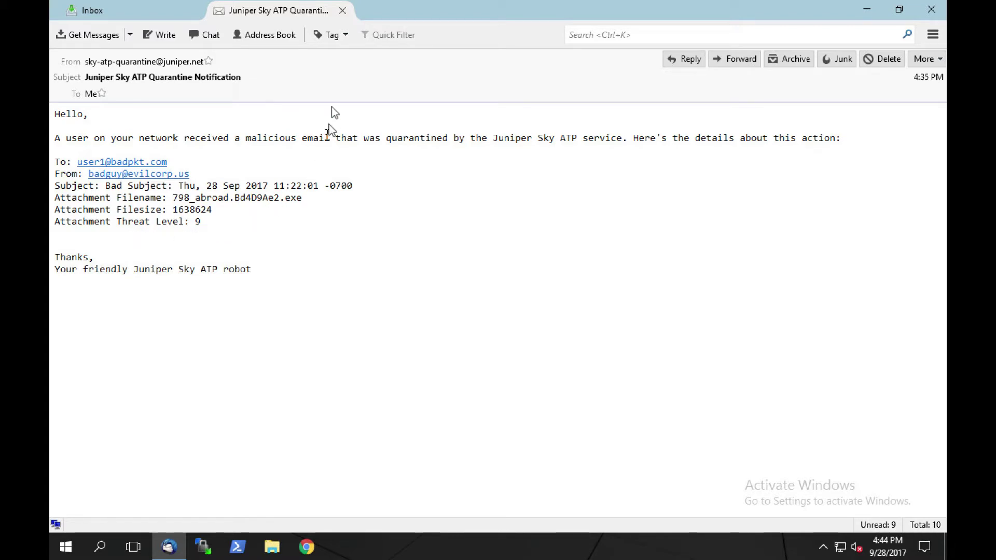
{"action": "left_click", "coordinate": [342, 13]}
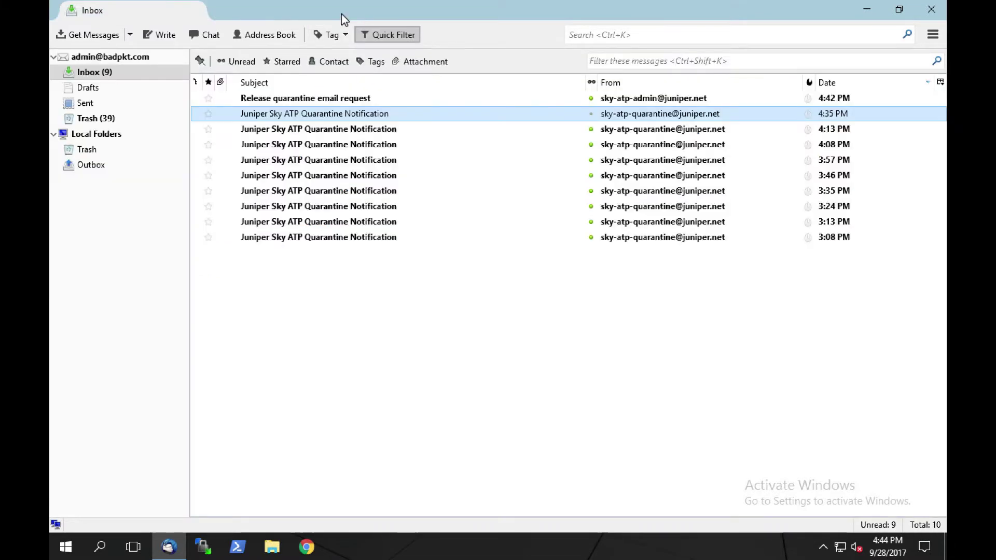
{"action": "left_click", "coordinate": [328, 98]}
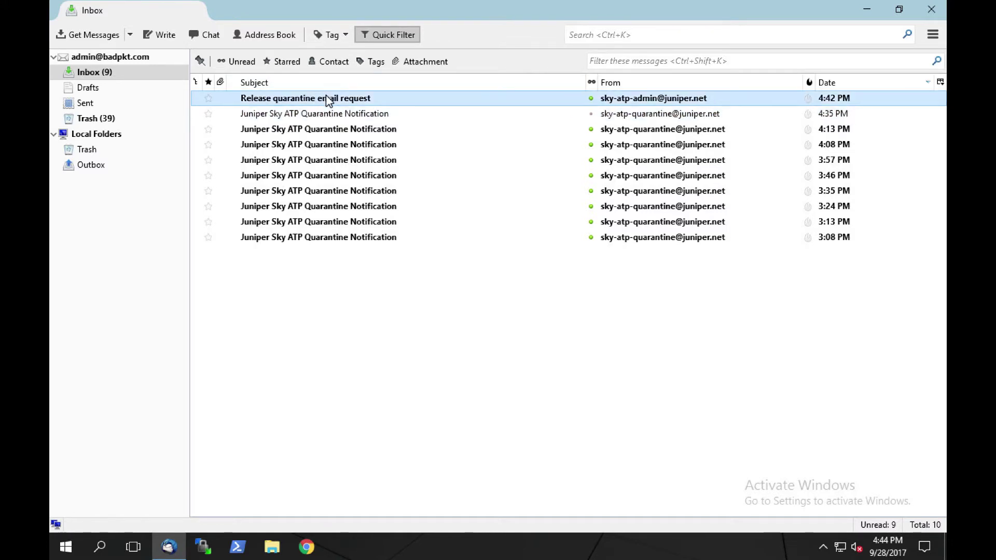
Open the release request and release the quarantined Bad Subject email to the user
{"action": "double_click", "coordinate": [328, 99]}
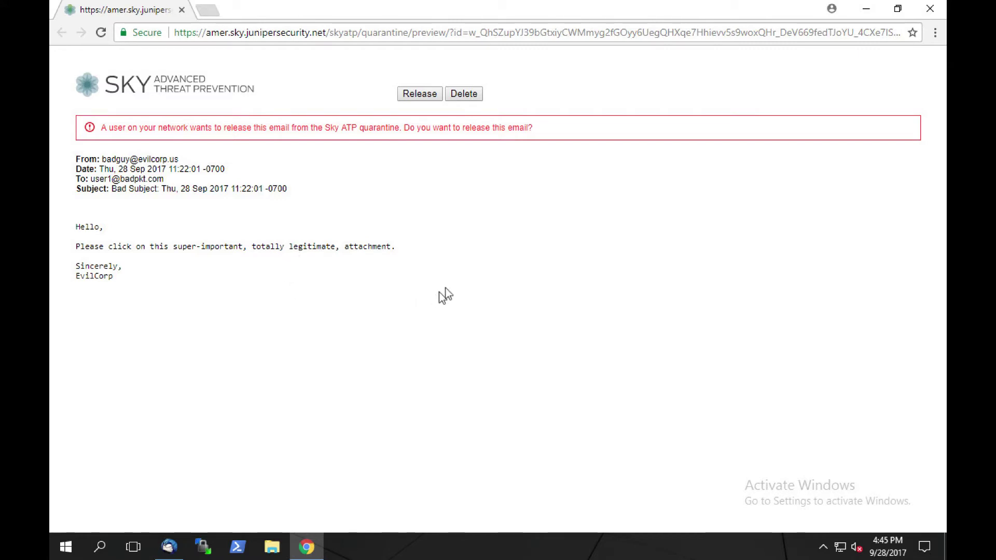
{"action": "left_click", "coordinate": [420, 95]}
{"action": "left_click", "coordinate": [420, 94]}
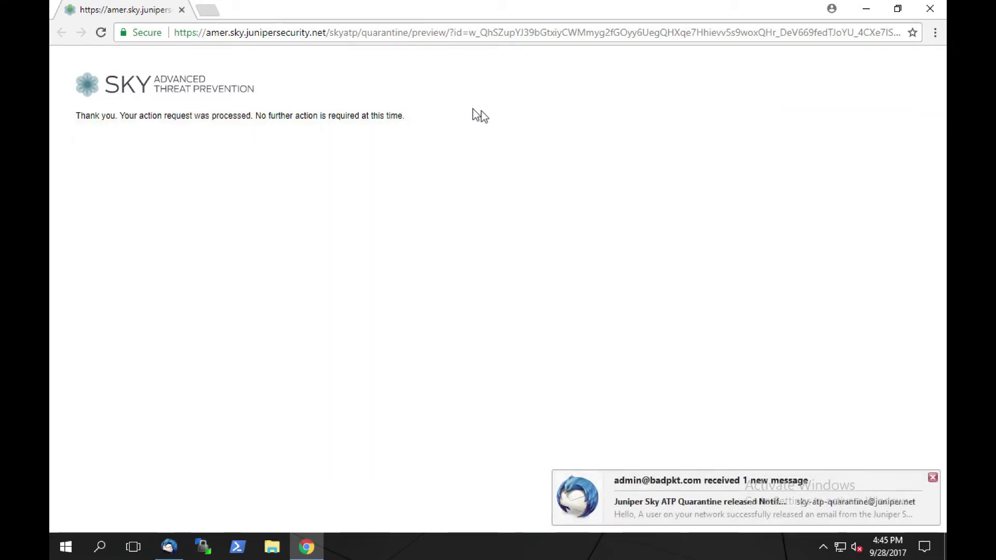
Close the quarantine preview browser and request tab, then open the quarantine-released notification
{"action": "left_click", "coordinate": [930, 12]}
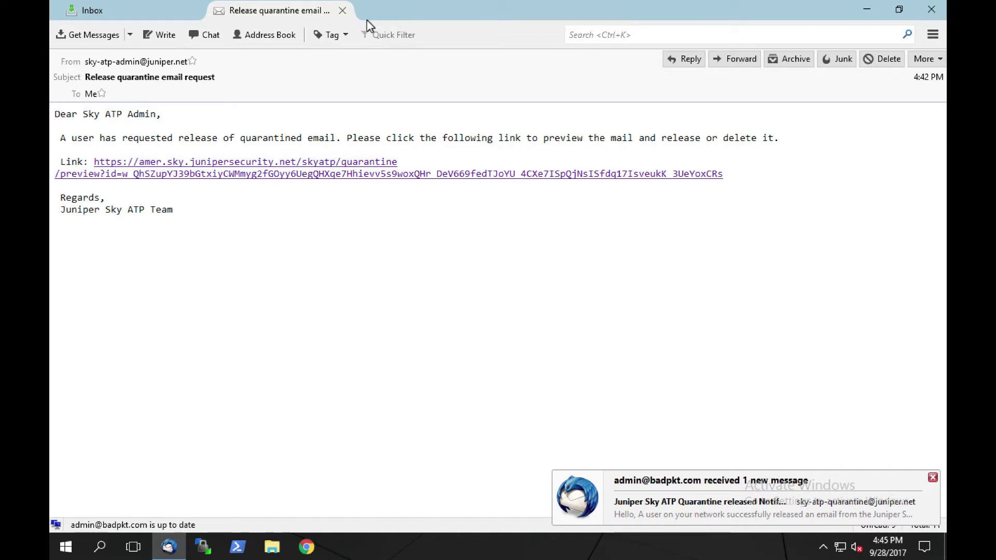
{"action": "left_click", "coordinate": [342, 12]}
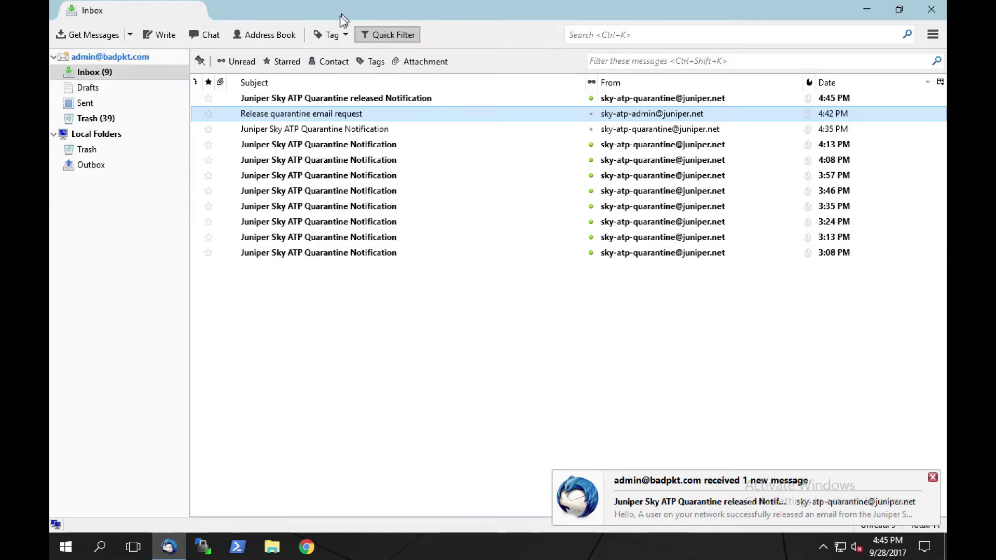
{"action": "double_click", "coordinate": [419, 101]}
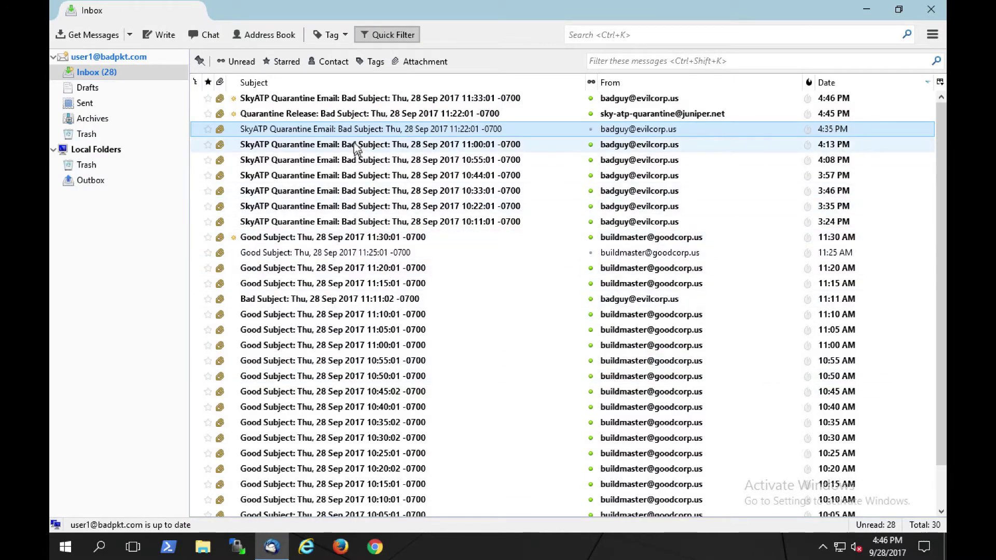
Open the Quarantine Release email in its own window and show its two attachments
{"action": "left_click", "coordinate": [347, 115]}
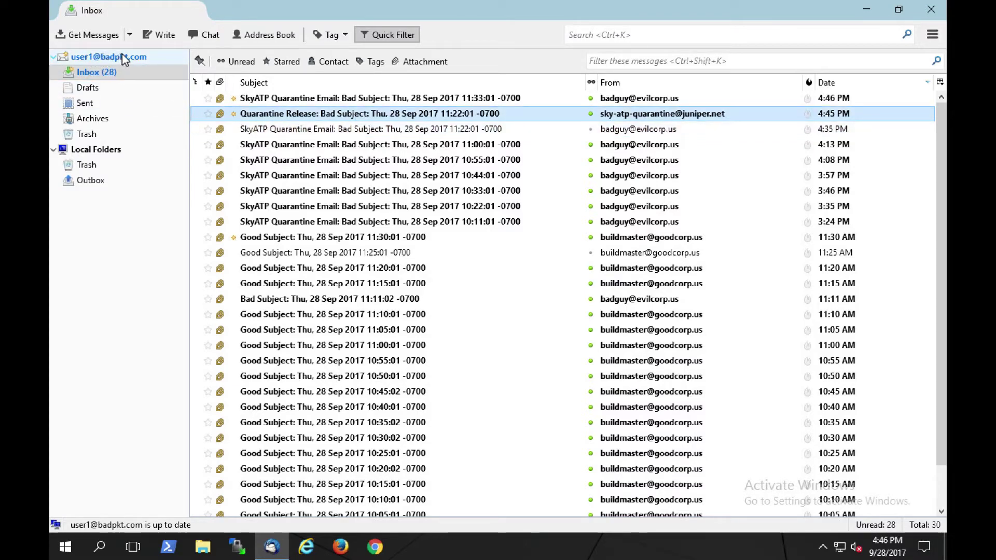
{"action": "double_click", "coordinate": [260, 119]}
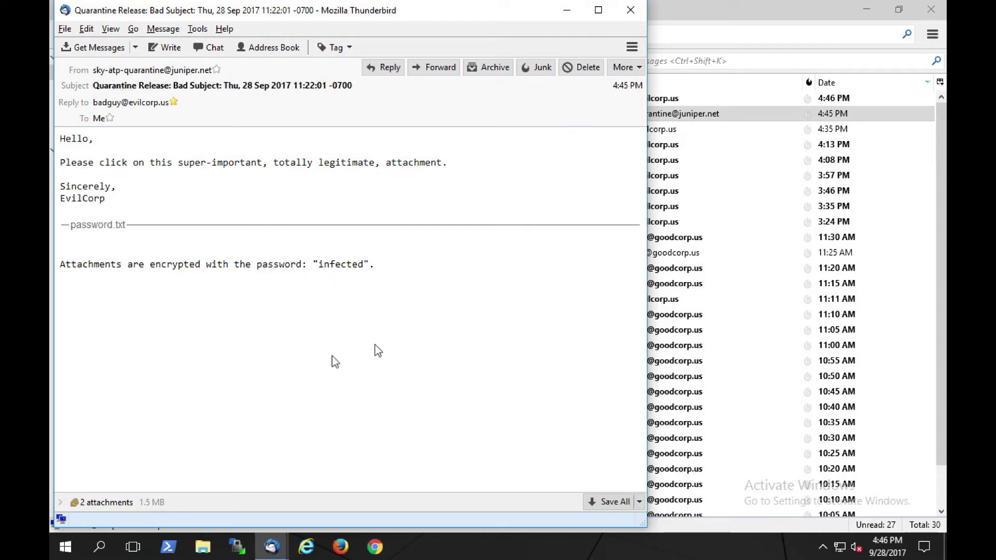
{"action": "left_click", "coordinate": [61, 501]}
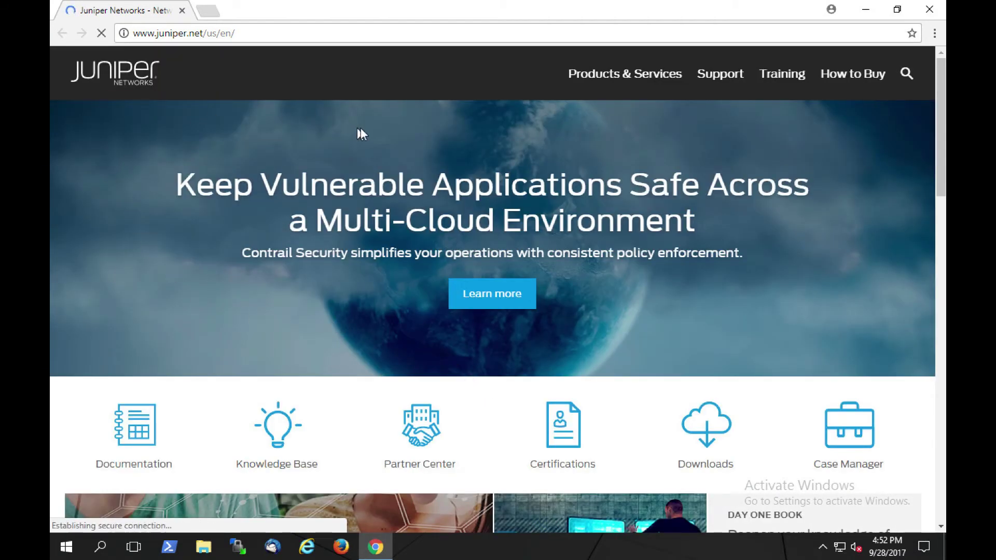
Go to juniper.net's Security products page via the Products & Services menu
{"action": "mouse_move", "coordinate": [583, 82]}
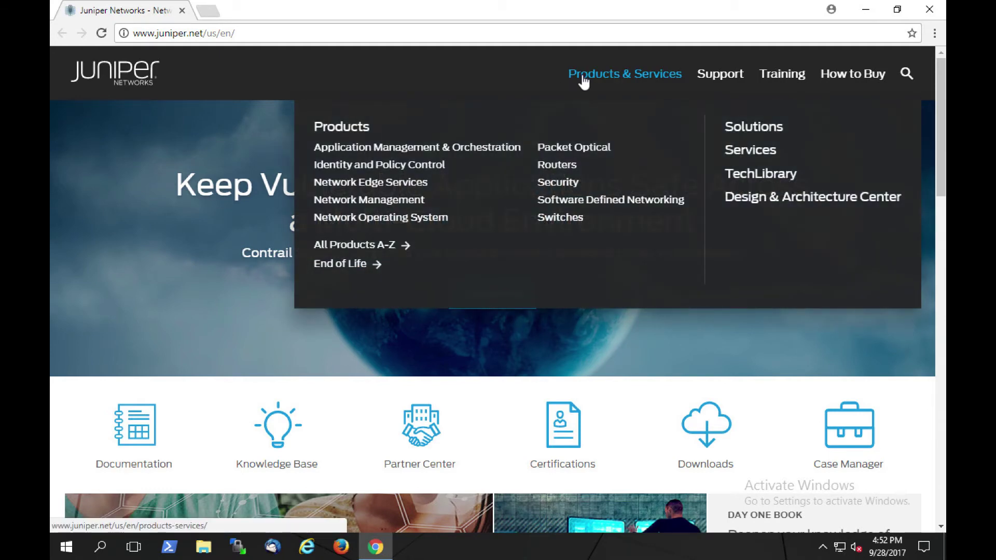
{"action": "left_click", "coordinate": [566, 182]}
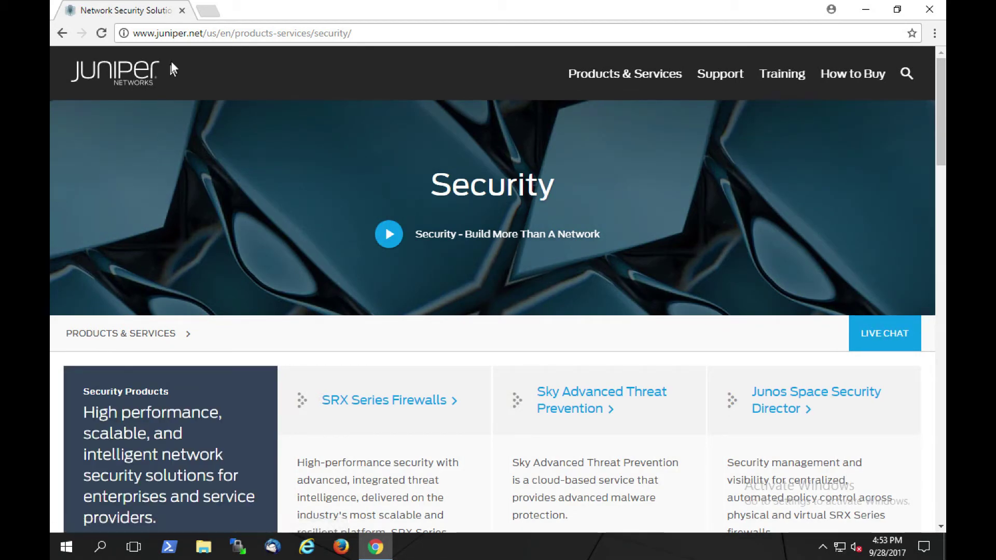
Try to browse to iwer.net in a new Chrome tab
{"action": "left_click", "coordinate": [208, 11]}
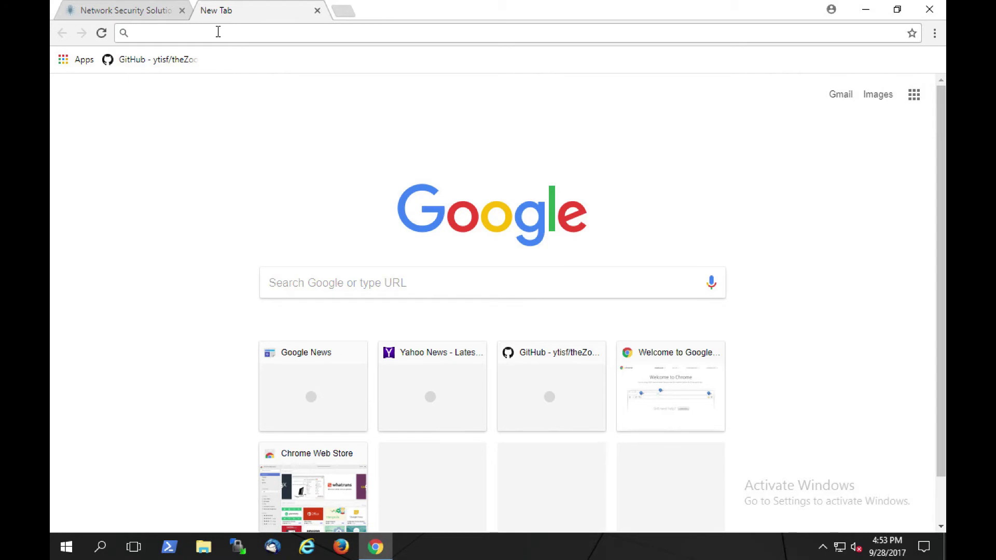
{"action": "type", "text": "iwer."}
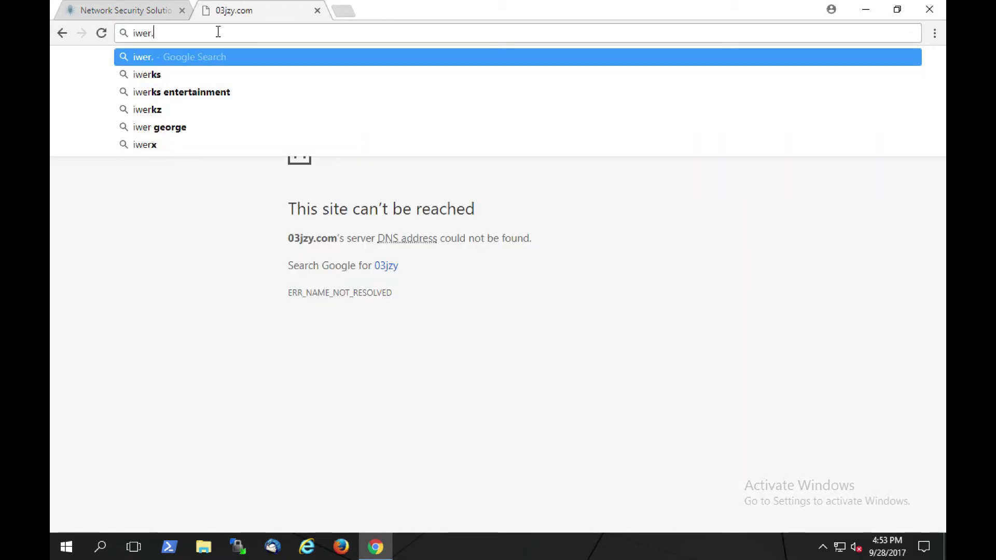
{"action": "type", "text": "net"}
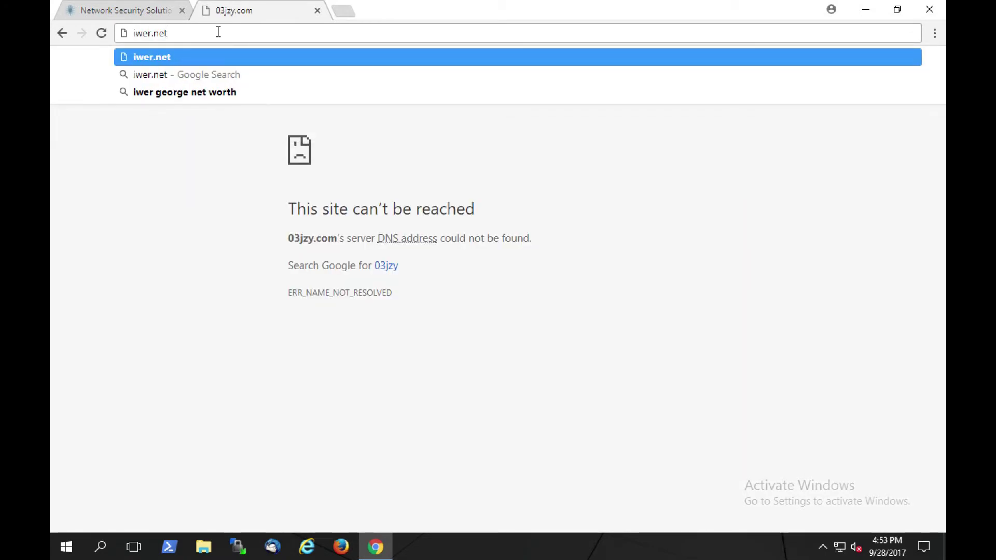
{"action": "key", "text": "Return"}
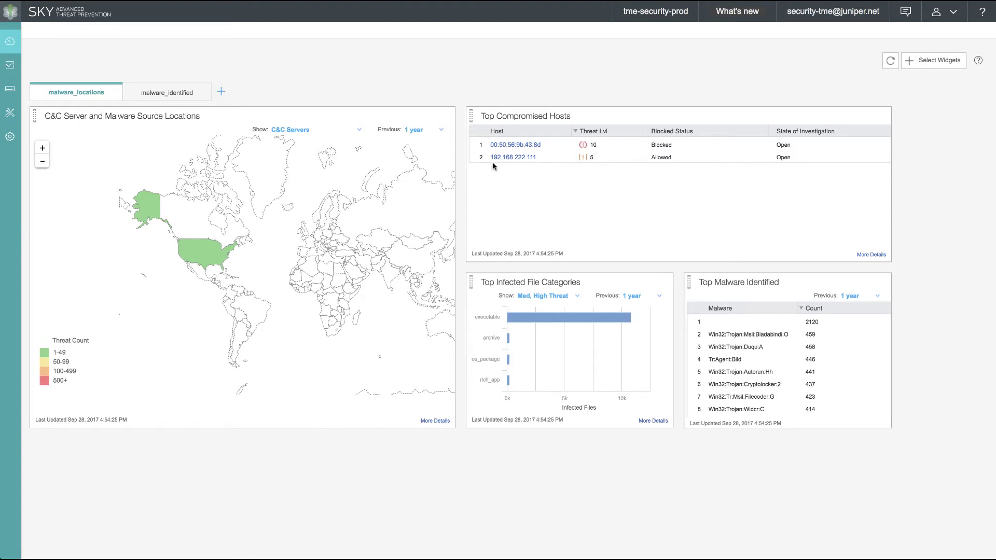
From host 192.168.222.111's details, open the C&C server 72.52.4.121 entry under Current Threats
{"action": "left_click", "coordinate": [528, 158]}
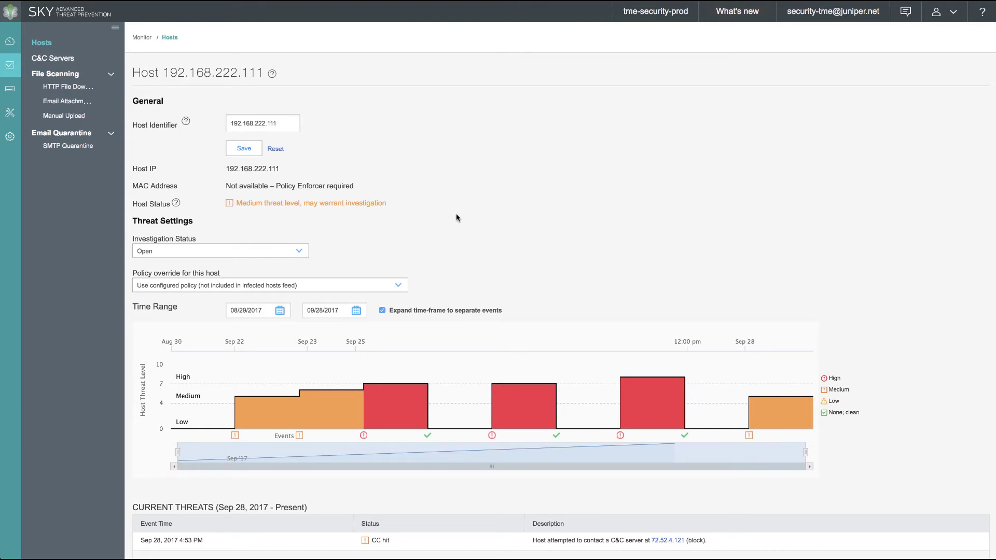
{"action": "scroll", "coordinate": [457, 216], "scroll_direction": "down", "scroll_amount": 5}
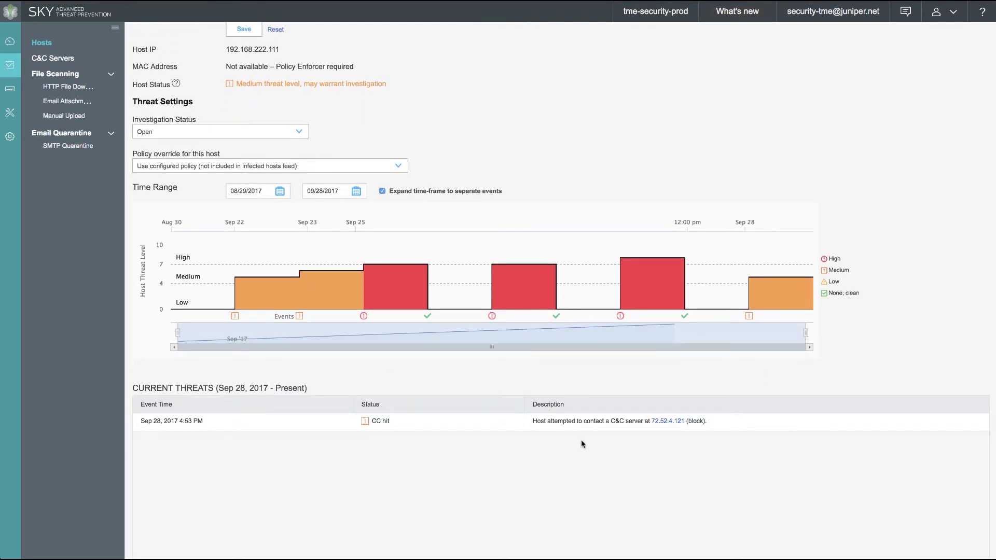
{"action": "left_click", "coordinate": [668, 421]}
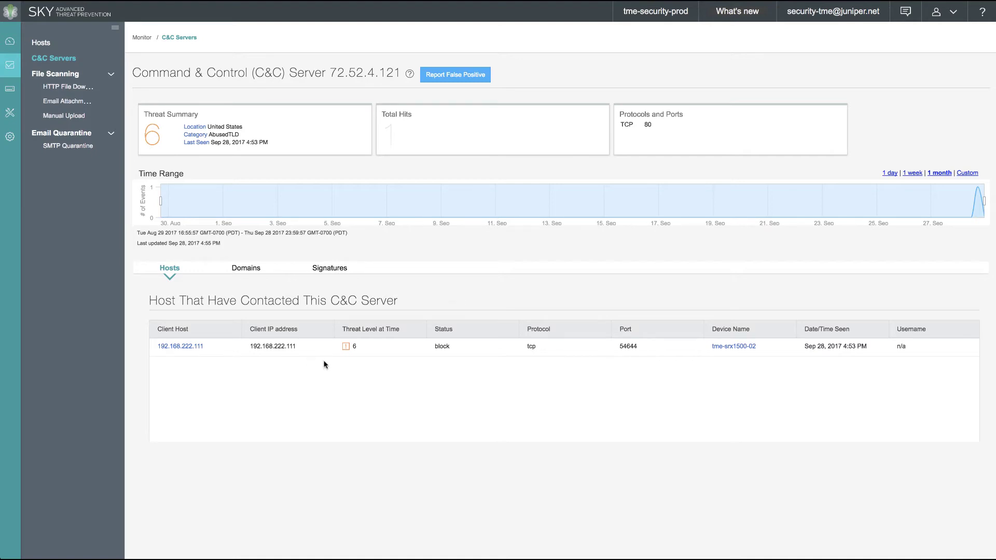
Check the domains linked to server 72.52.4.121, then return to the C&C Servers list
{"action": "left_click", "coordinate": [248, 271]}
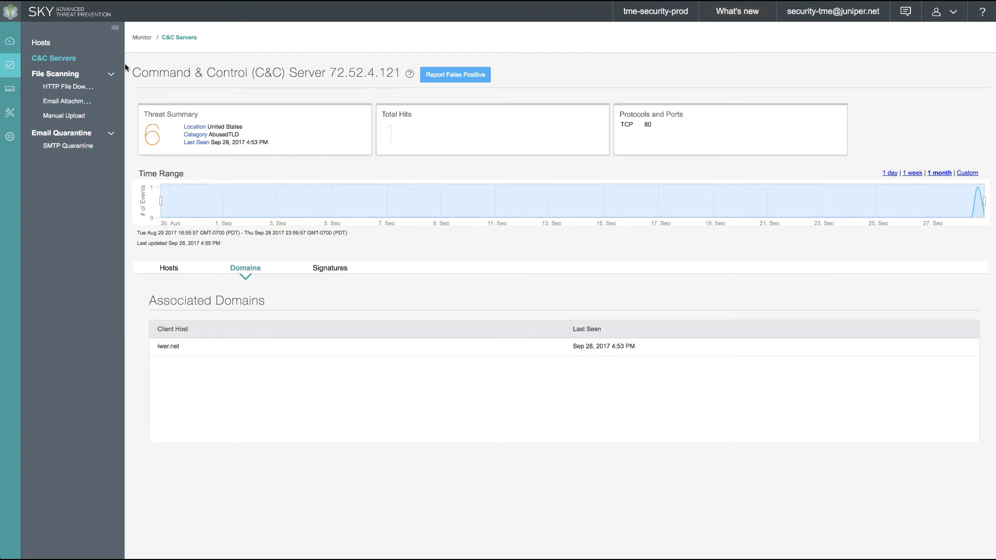
{"action": "left_click", "coordinate": [58, 62]}
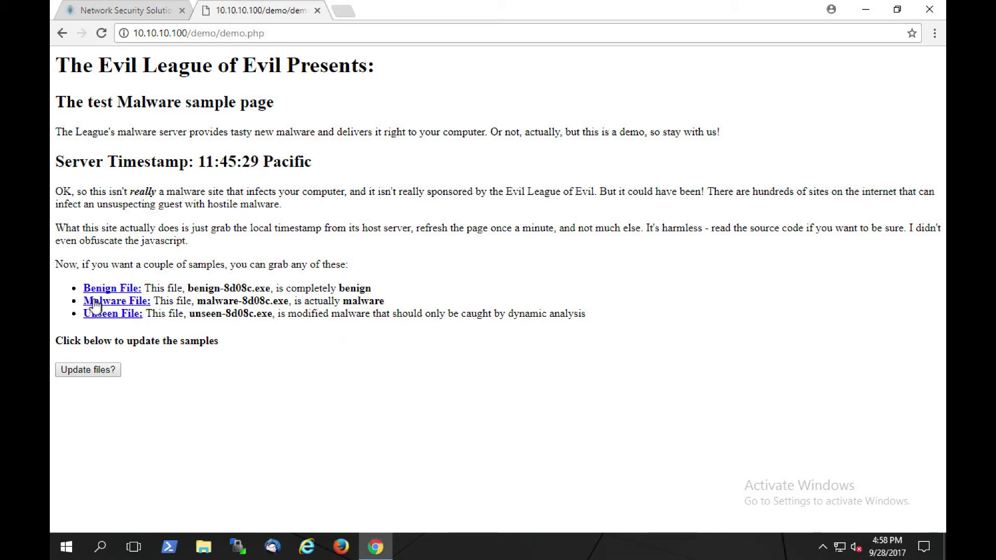
Try downloading malware-8d08c.exe from the demo page; it fails with a network error
{"action": "left_click", "coordinate": [137, 305]}
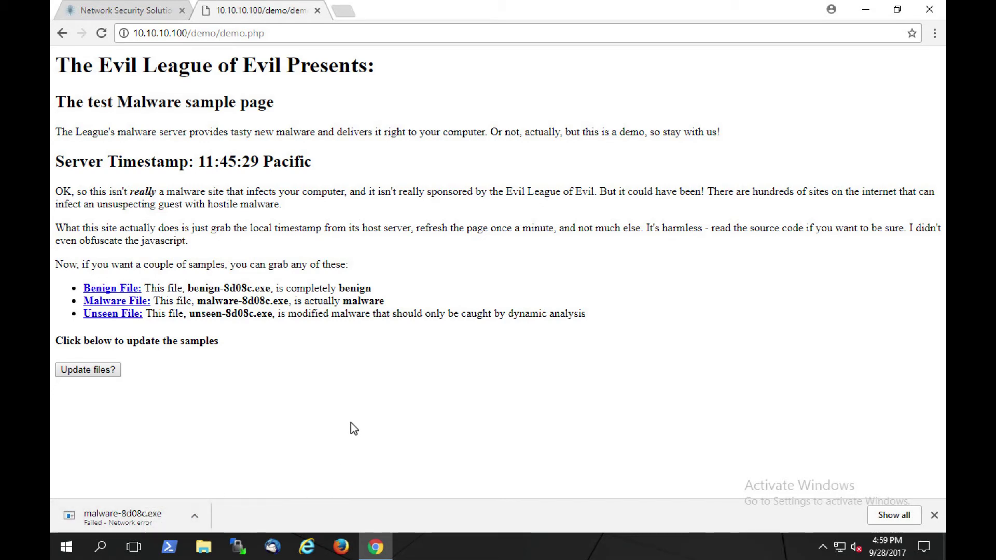
{"action": "left_click", "coordinate": [109, 12]}
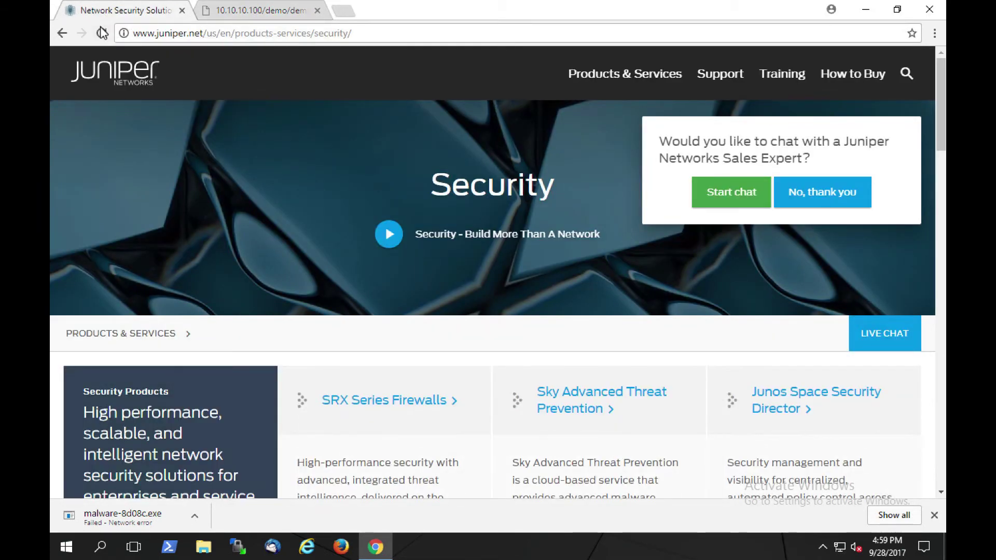
{"action": "left_click", "coordinate": [102, 33]}
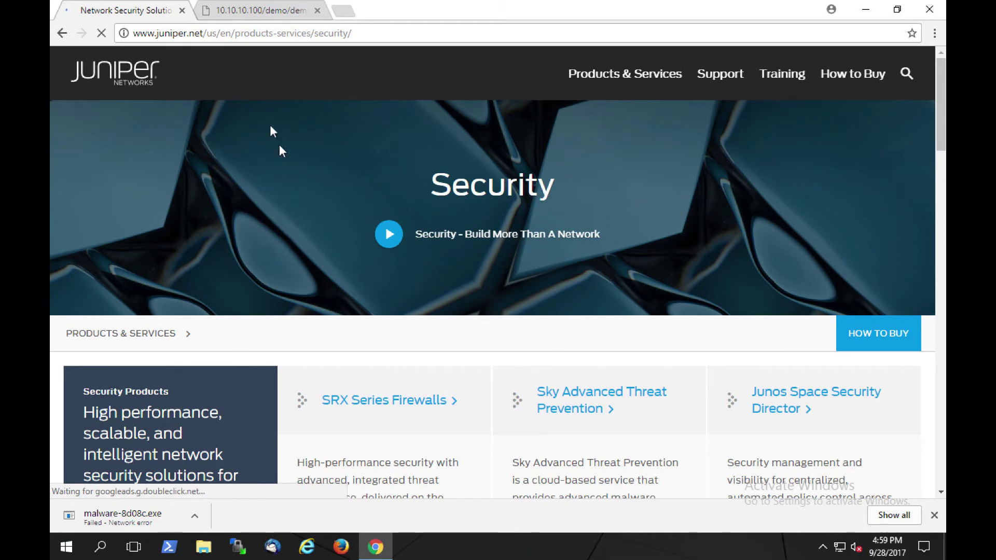
Download unseen-8d08c.exe from the demo page, view it in the Downloads folder, then close the folder
{"action": "left_click", "coordinate": [240, 16]}
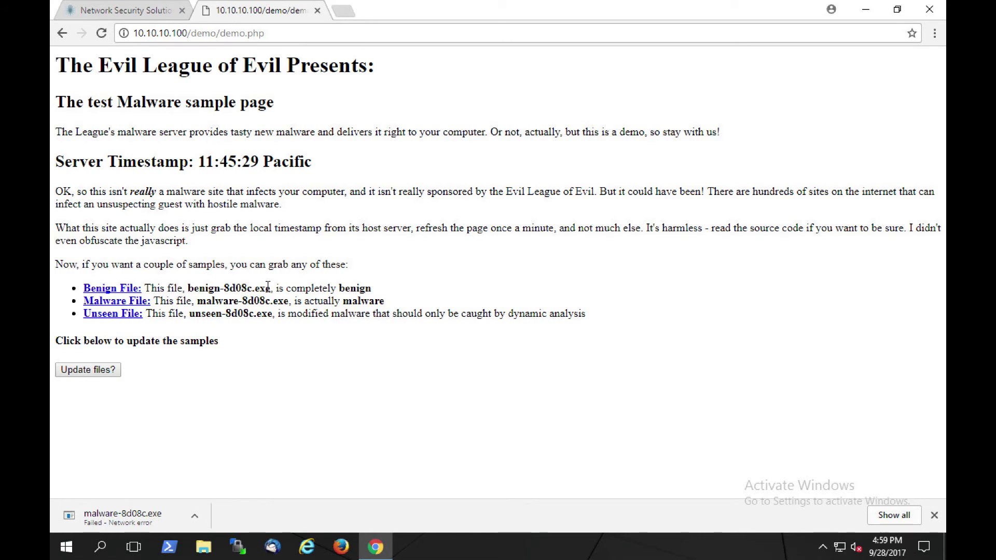
{"action": "left_click", "coordinate": [118, 322]}
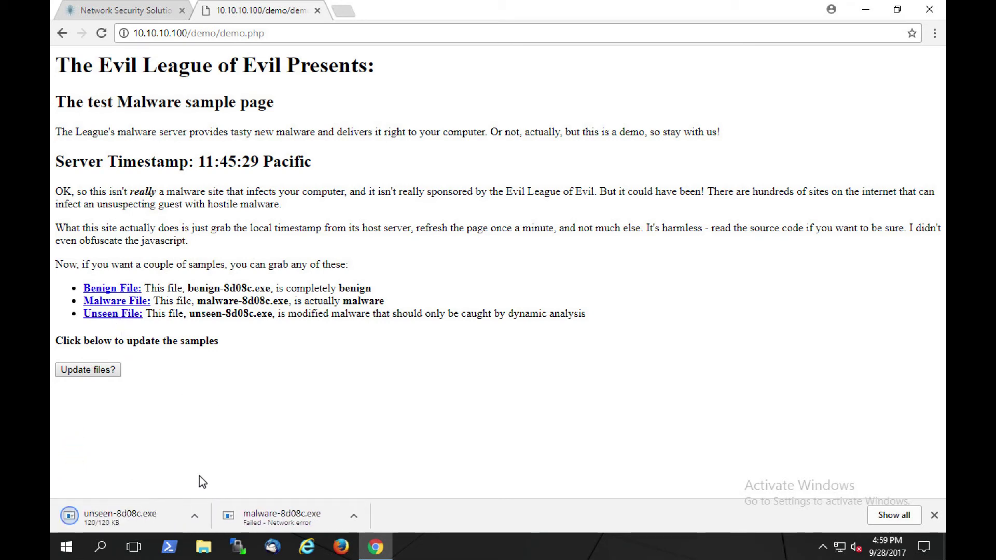
{"action": "left_click", "coordinate": [195, 515]}
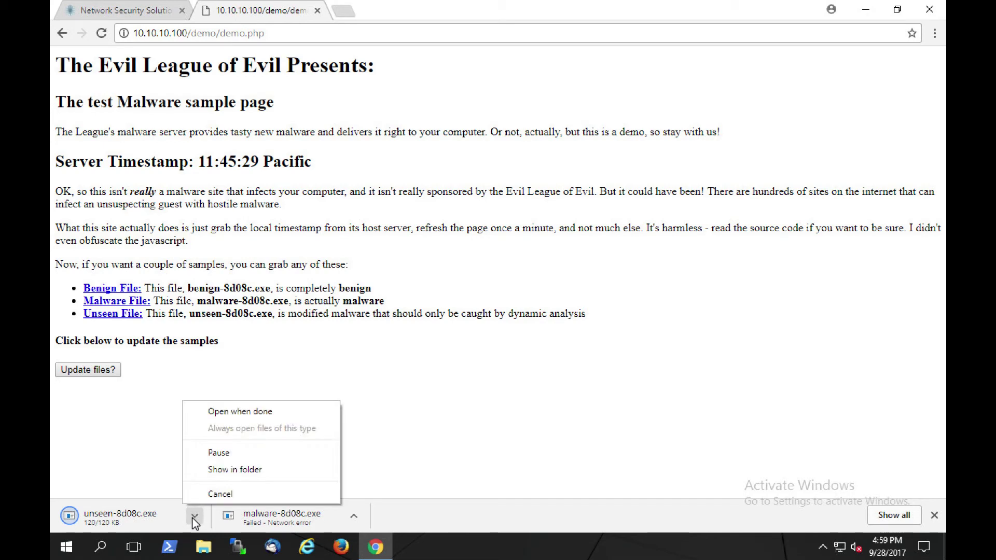
{"action": "left_click", "coordinate": [247, 469]}
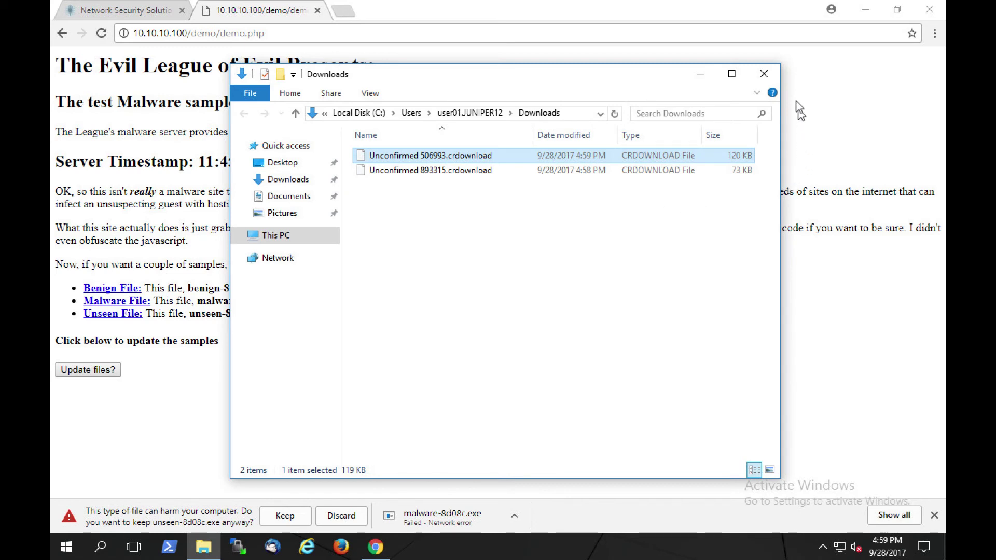
{"action": "left_click", "coordinate": [762, 75]}
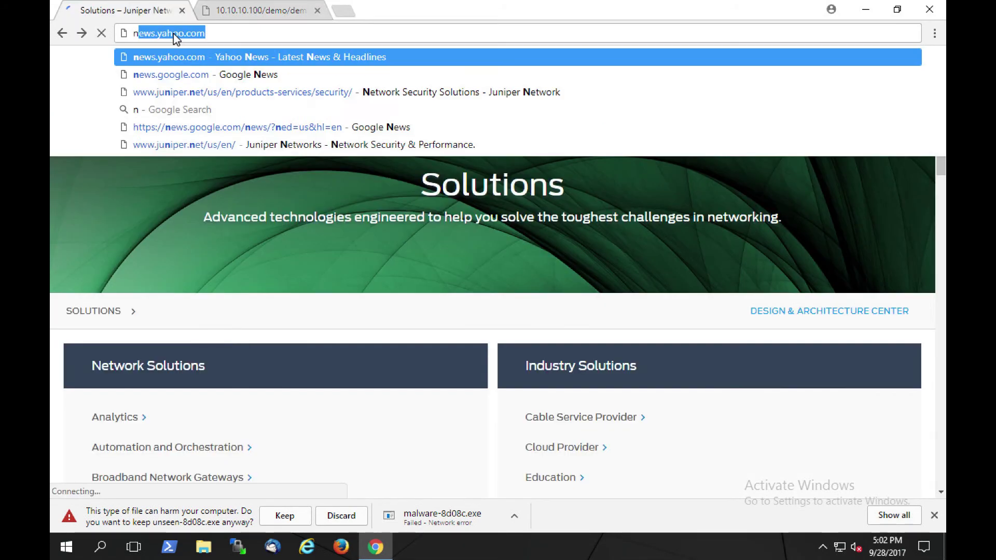
Enter news.google.com in the first tab's address bar
{"action": "type", "text": "ews.google"}
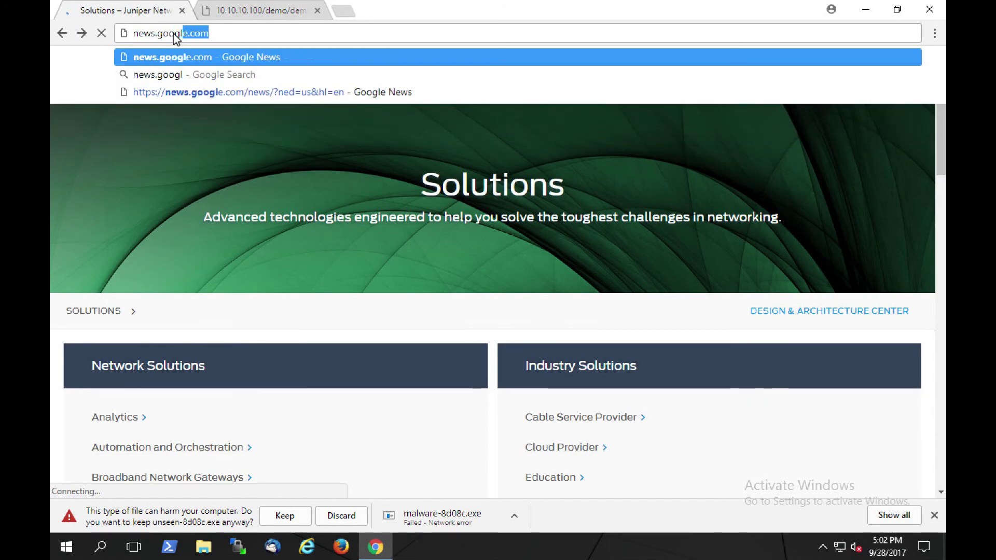
{"action": "type", "text": ".com"}
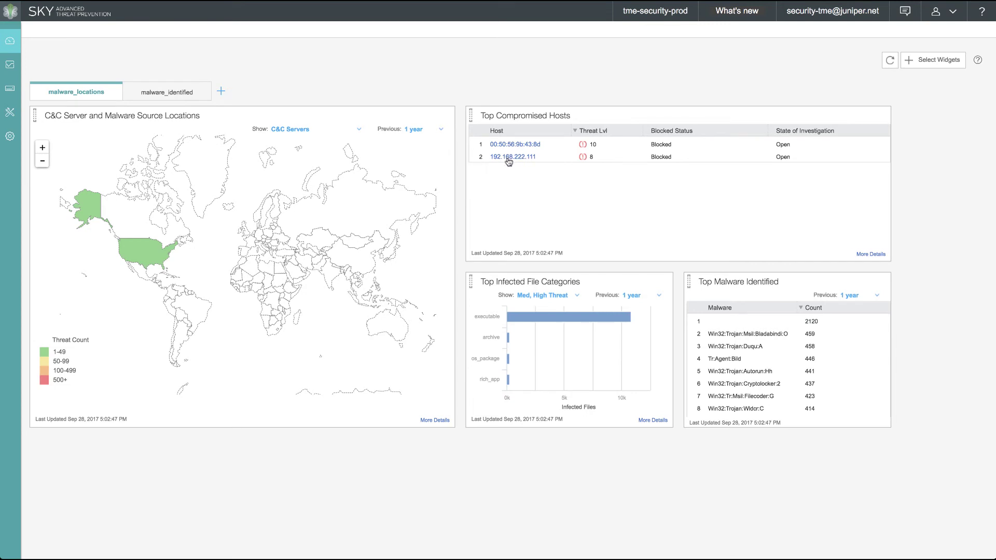
Review host 192.168.222.111's high threat level, two malware hits and C&C hit
{"action": "left_click", "coordinate": [509, 157]}
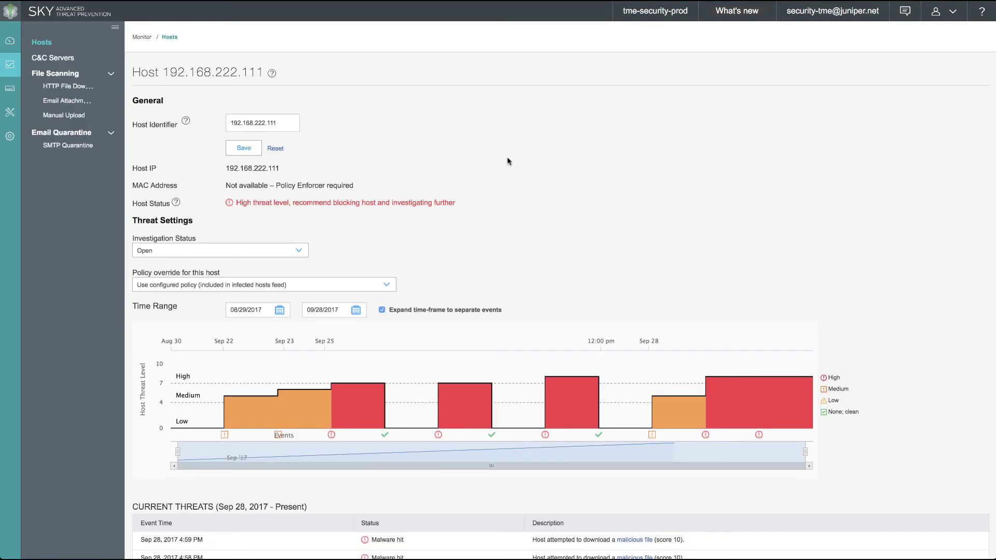
{"action": "scroll", "coordinate": [508, 160], "scroll_direction": "down", "scroll_amount": 3}
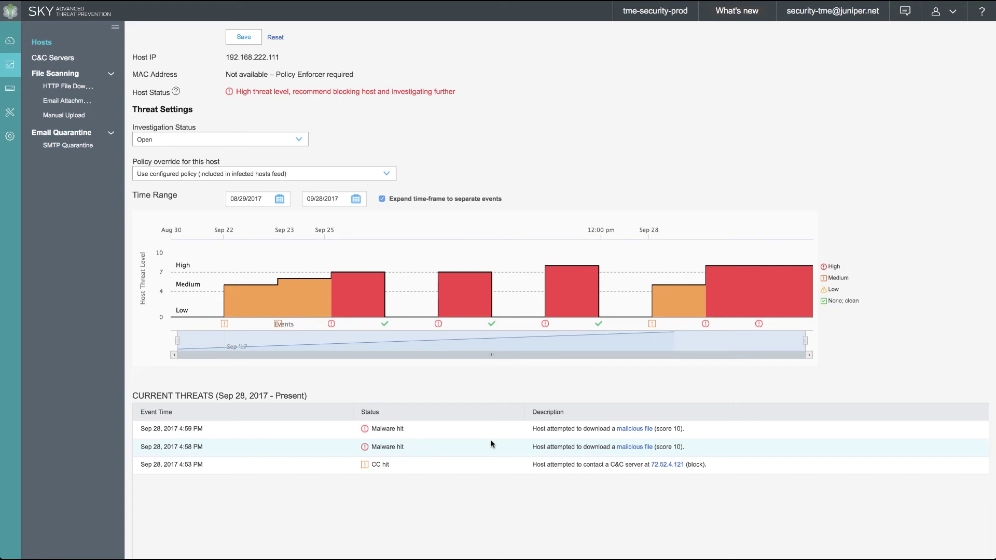
{"action": "scroll", "coordinate": [492, 444], "scroll_direction": "up", "scroll_amount": 2}
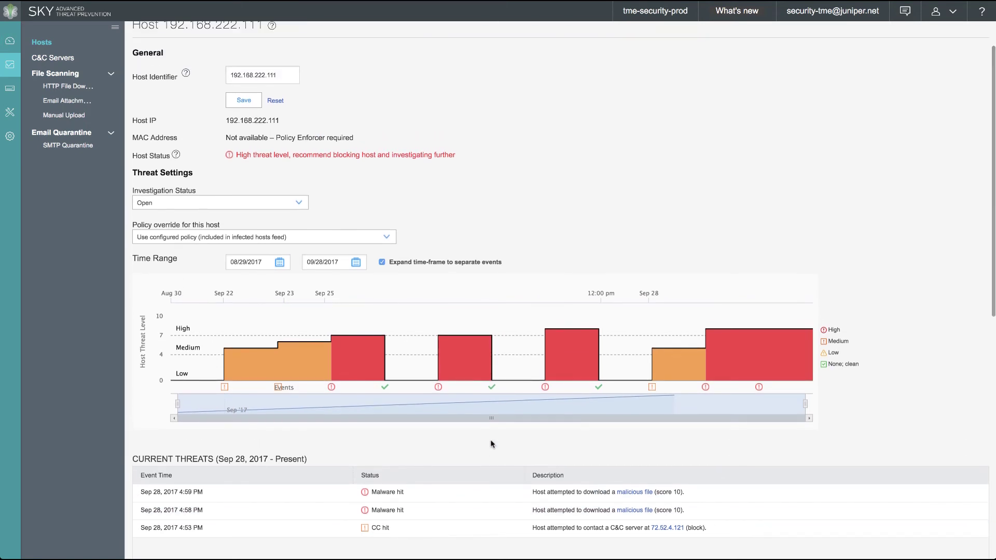
{"action": "scroll", "coordinate": [491, 444], "scroll_direction": "up", "scroll_amount": 1}
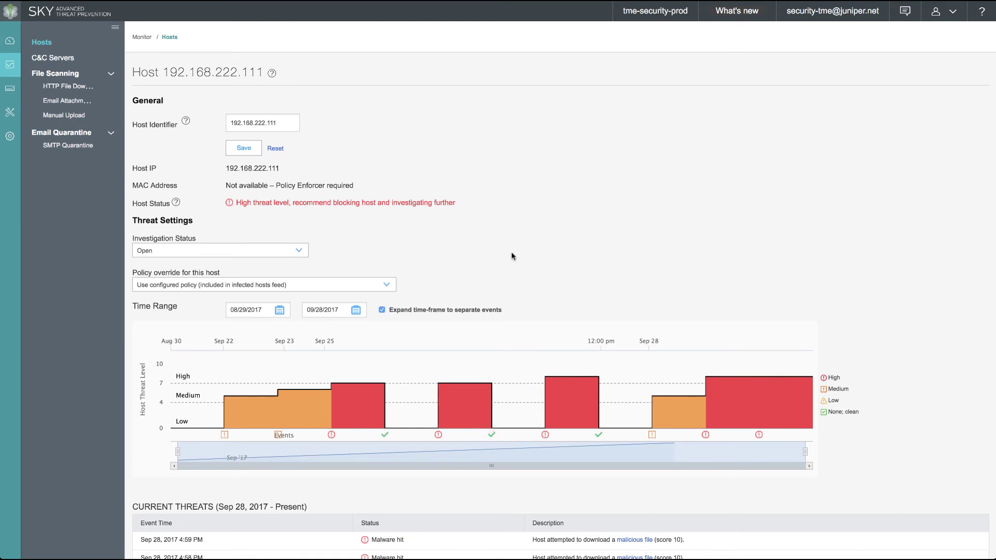
{"action": "scroll", "coordinate": [511, 256], "scroll_direction": "down", "scroll_amount": 1}
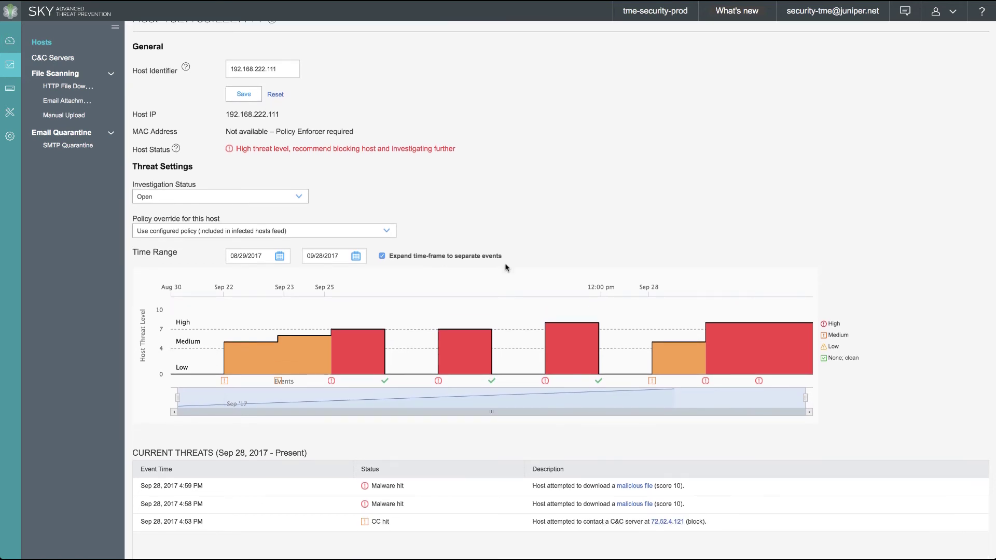
Review unseen-8d08c.exe's behaviour analysis, DNS activity and general info (threat level 10, Win32:Worm)
{"action": "left_click", "coordinate": [634, 486]}
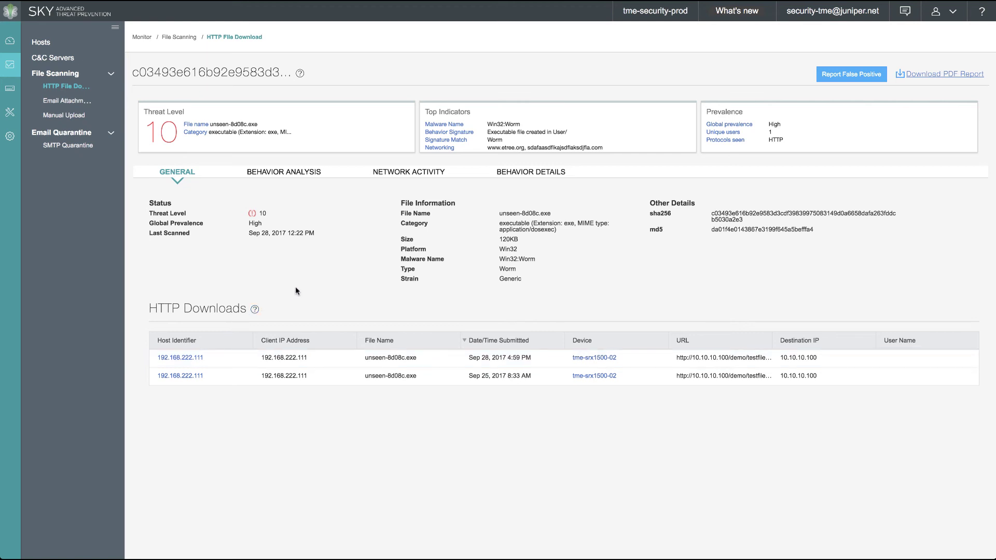
{"action": "left_click", "coordinate": [299, 174]}
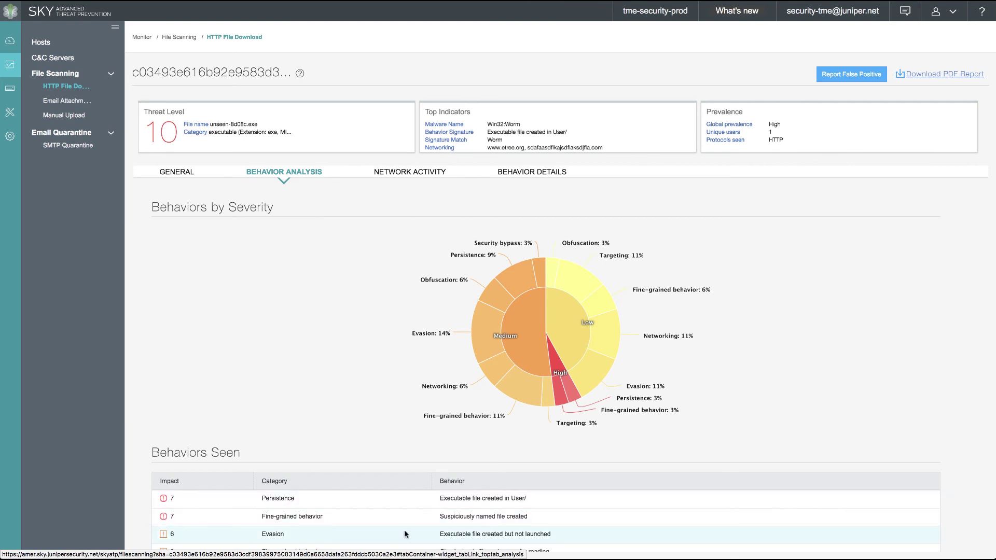
{"action": "scroll", "coordinate": [463, 526], "scroll_direction": "down", "scroll_amount": 3}
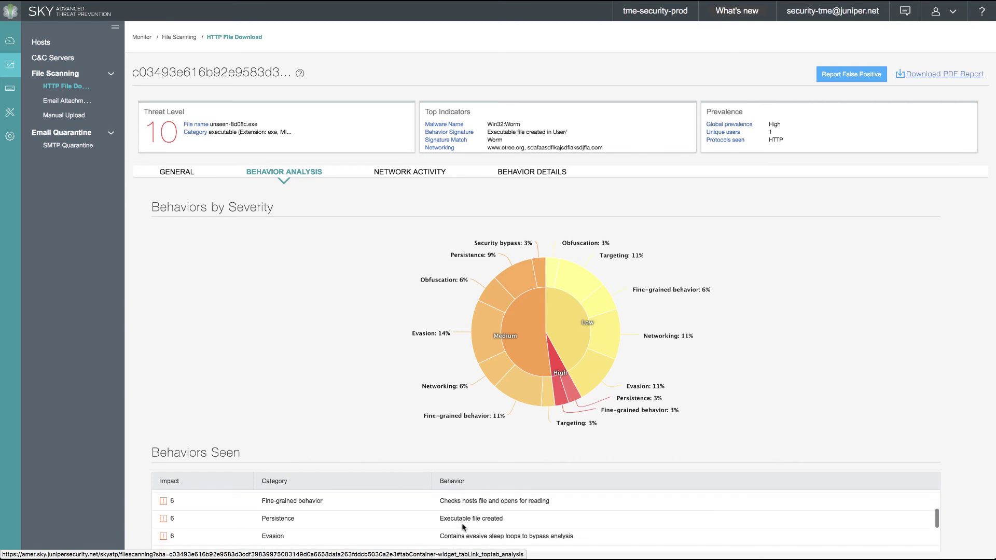
{"action": "scroll", "coordinate": [463, 526], "scroll_direction": "down", "scroll_amount": 3}
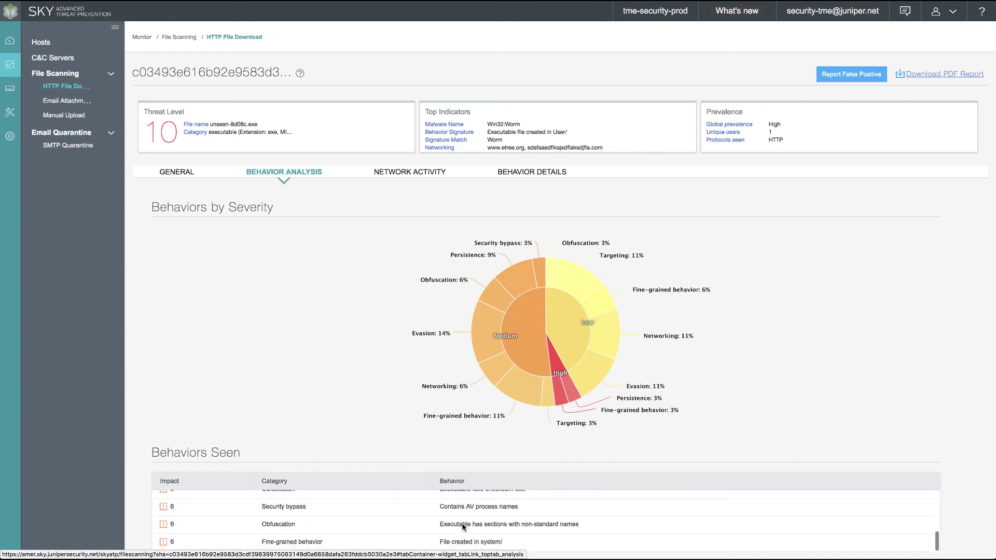
{"action": "scroll", "coordinate": [463, 526], "scroll_direction": "up", "scroll_amount": 5}
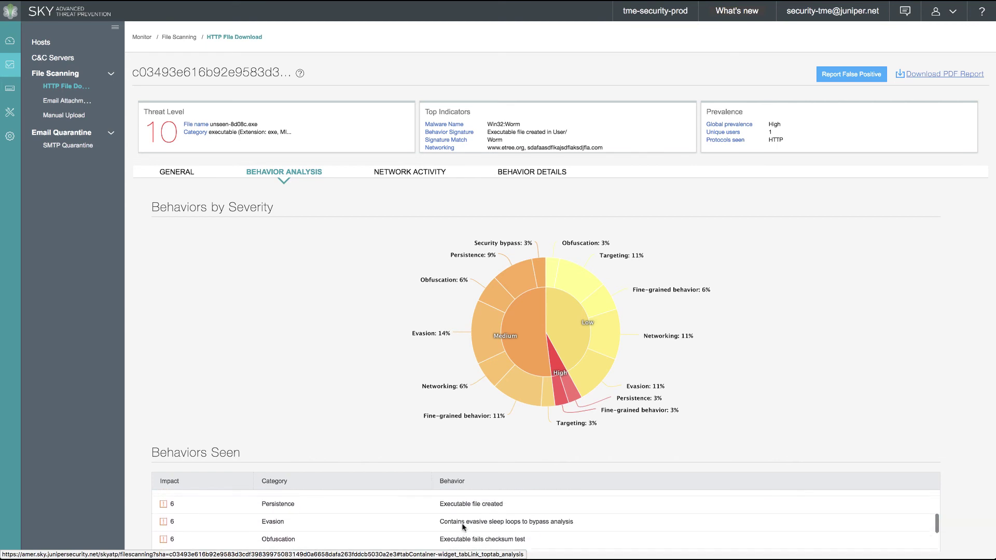
{"action": "scroll", "coordinate": [463, 526], "scroll_direction": "up", "scroll_amount": 2}
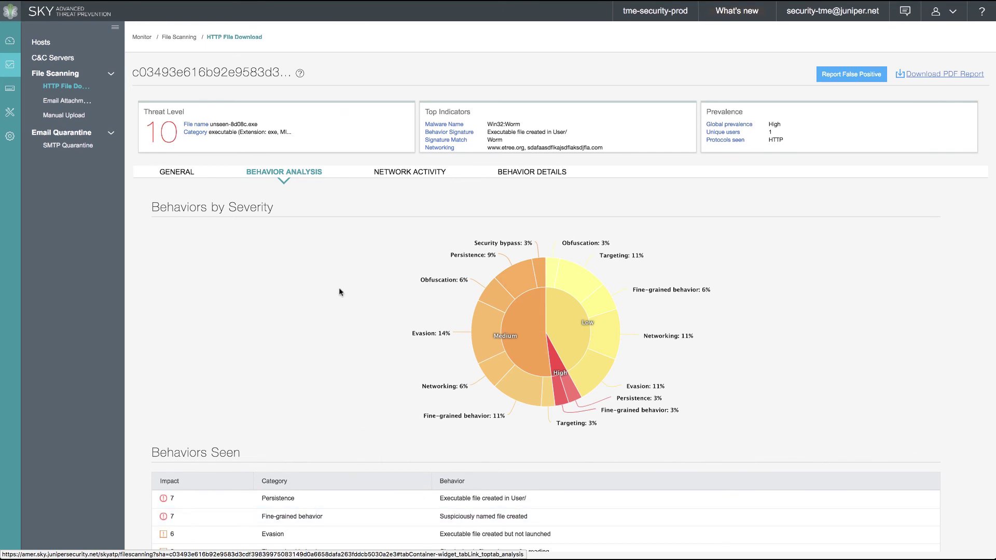
{"action": "left_click", "coordinate": [430, 177]}
{"action": "left_click", "coordinate": [408, 221]}
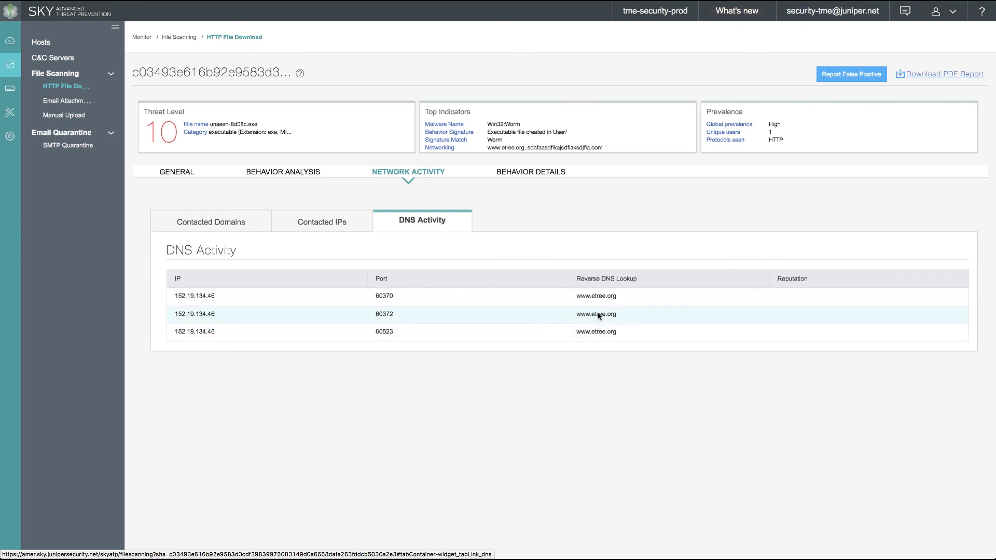
{"action": "left_click", "coordinate": [176, 171]}
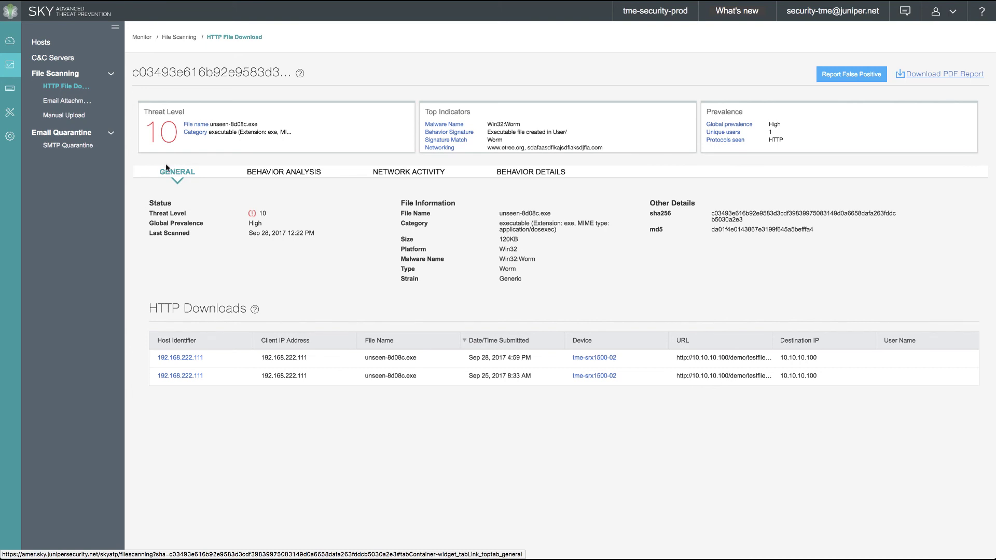
Set host 192.168.222.111's investigation status to Resolved - Fixed from the Hosts list
{"action": "left_click", "coordinate": [42, 48]}
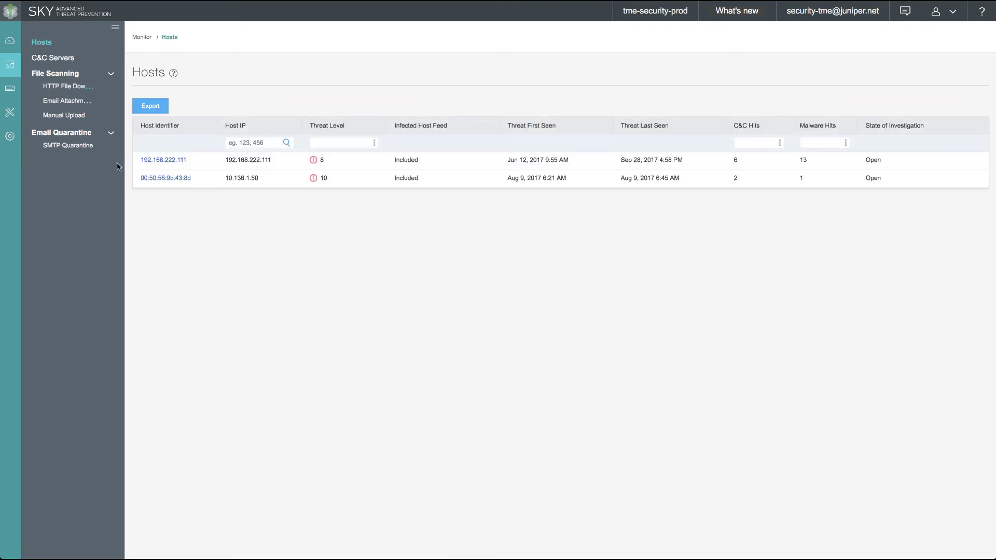
{"action": "left_click", "coordinate": [159, 160]}
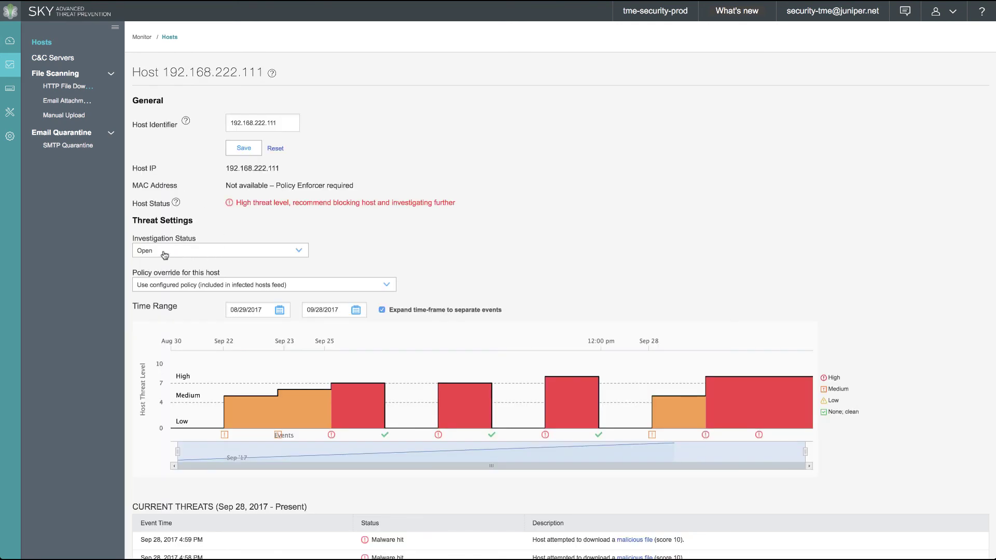
{"action": "left_click", "coordinate": [194, 252]}
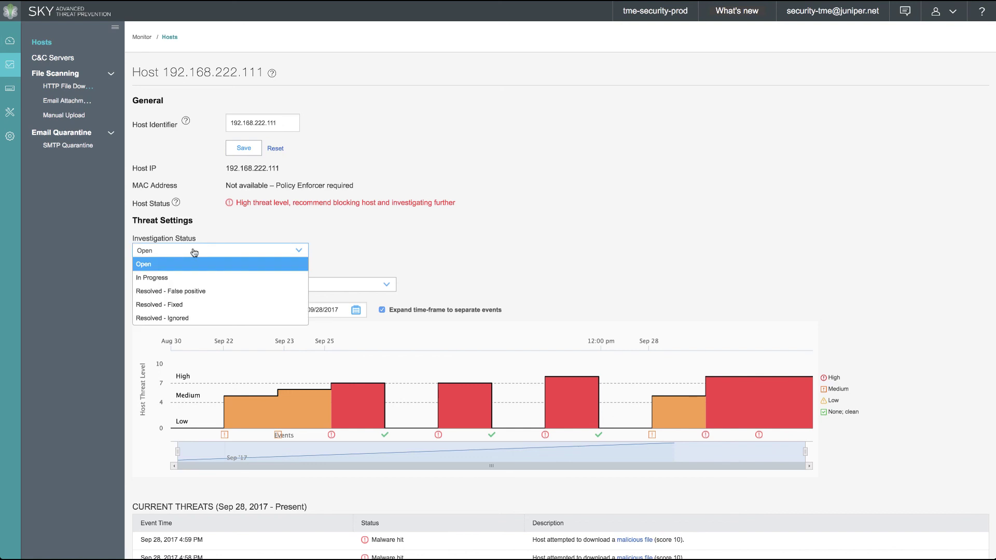
{"action": "left_click", "coordinate": [159, 306]}
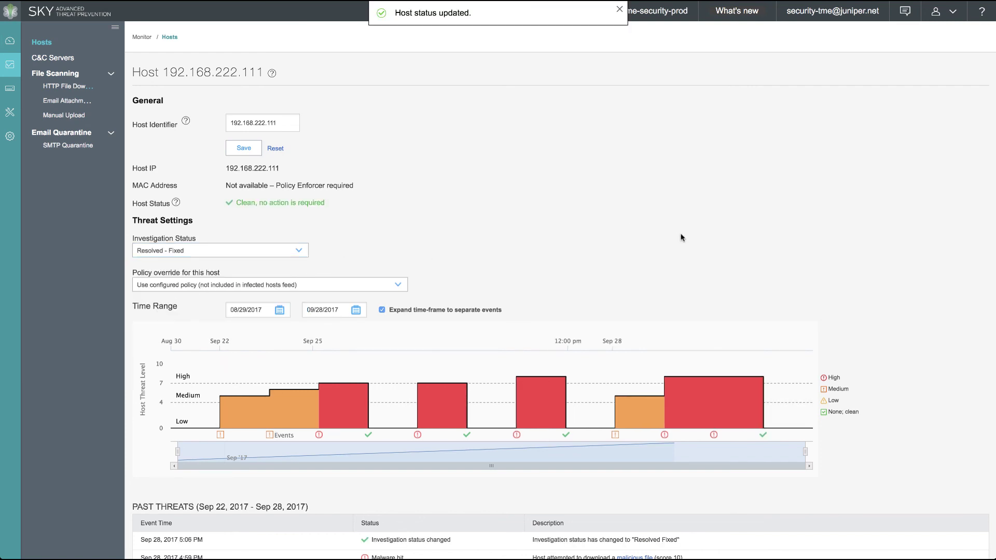
{"action": "scroll", "coordinate": [869, 292], "scroll_direction": "down", "scroll_amount": 5}
{"action": "scroll", "coordinate": [869, 293], "scroll_direction": "down", "scroll_amount": 4}
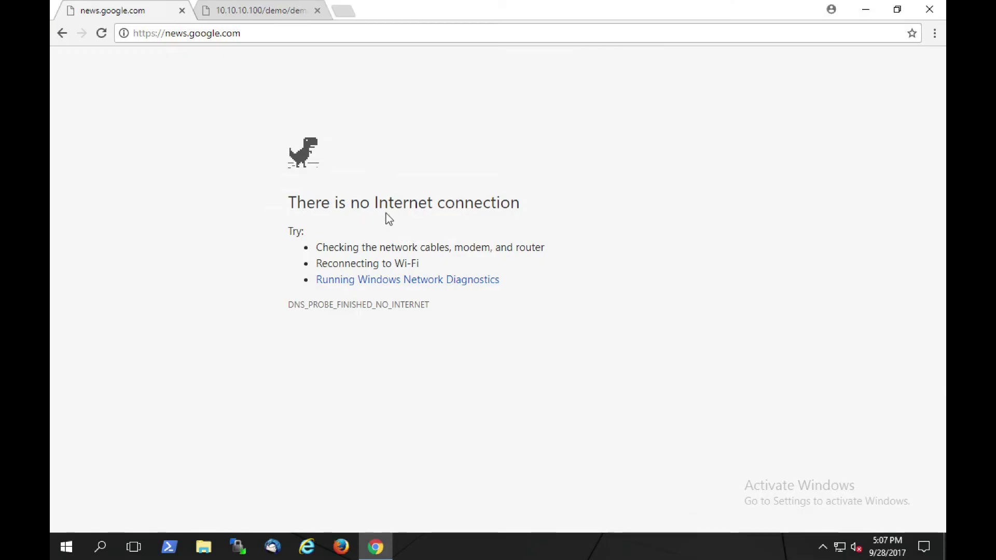
Reload news.google.com and confirm Google News Top Stories now load
{"action": "left_click", "coordinate": [294, 37]}
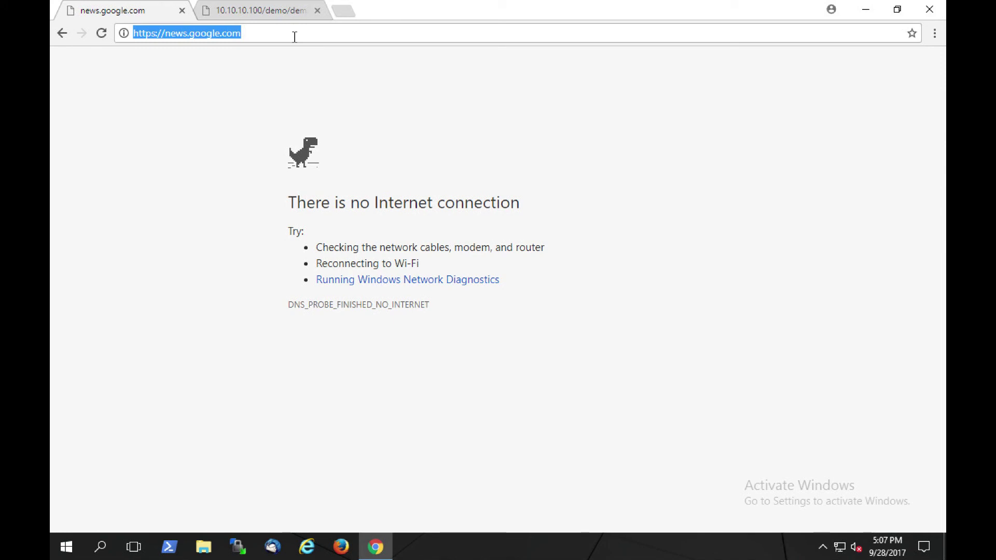
{"action": "key", "text": "Return"}
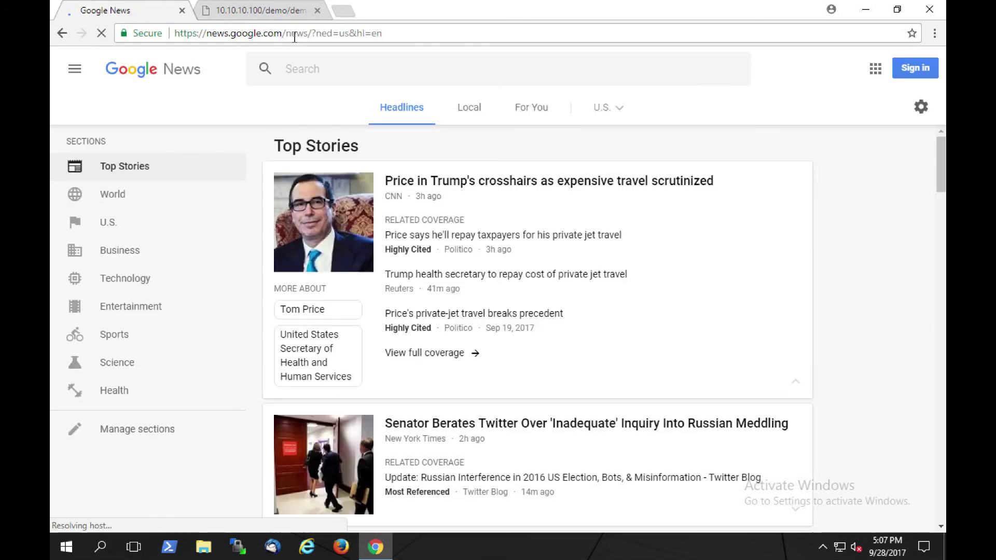